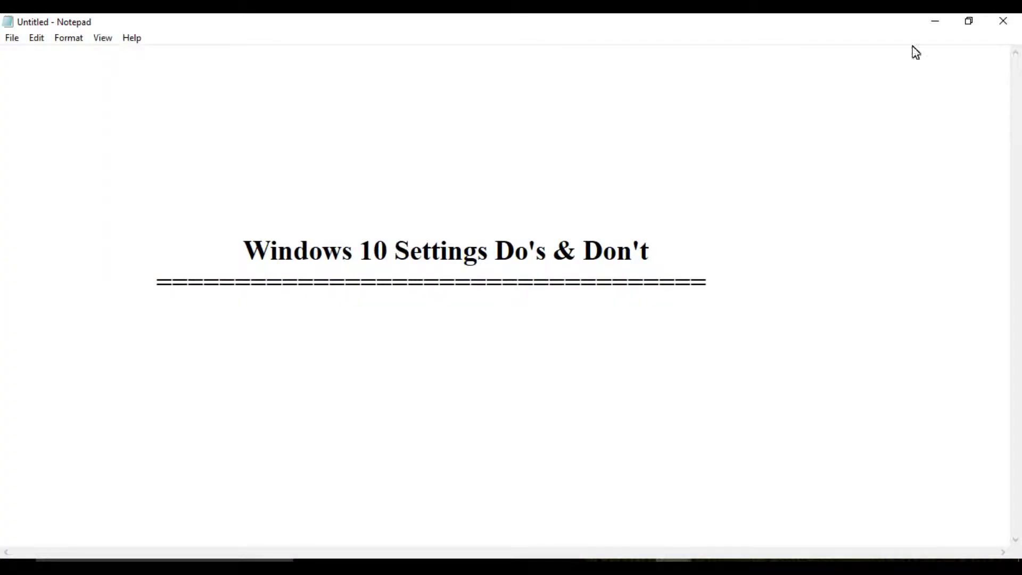
- Minimize Notepad and open the Privacy category in Windows Settings
left_click(942, 22)
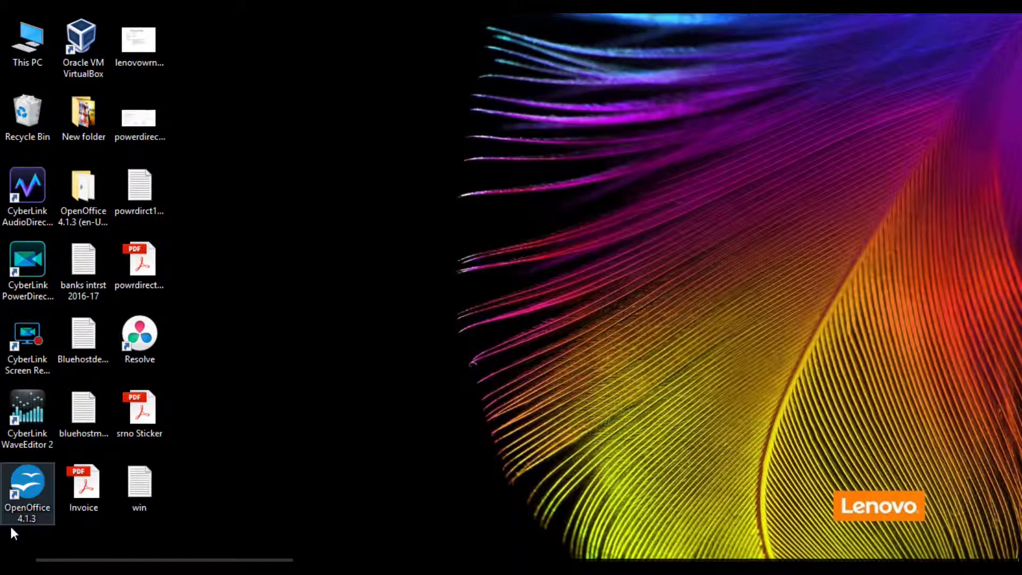
left_click(13, 567)
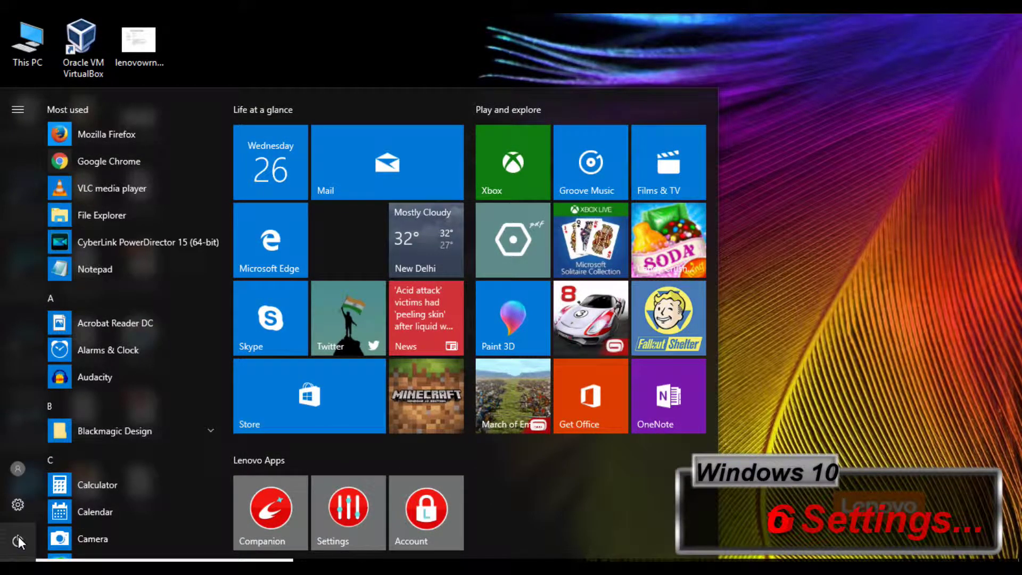
left_click(18, 505)
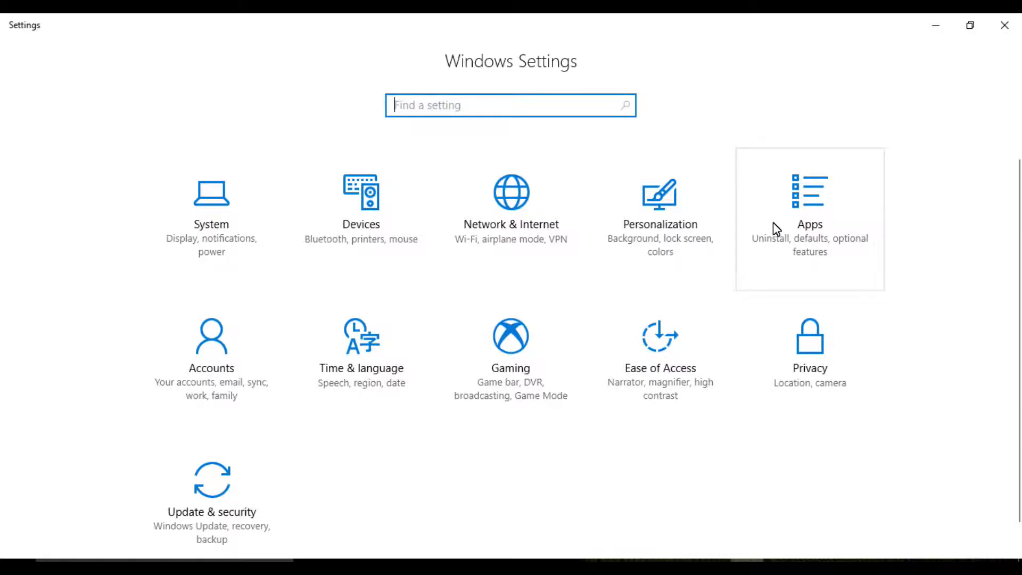
left_click(819, 346)
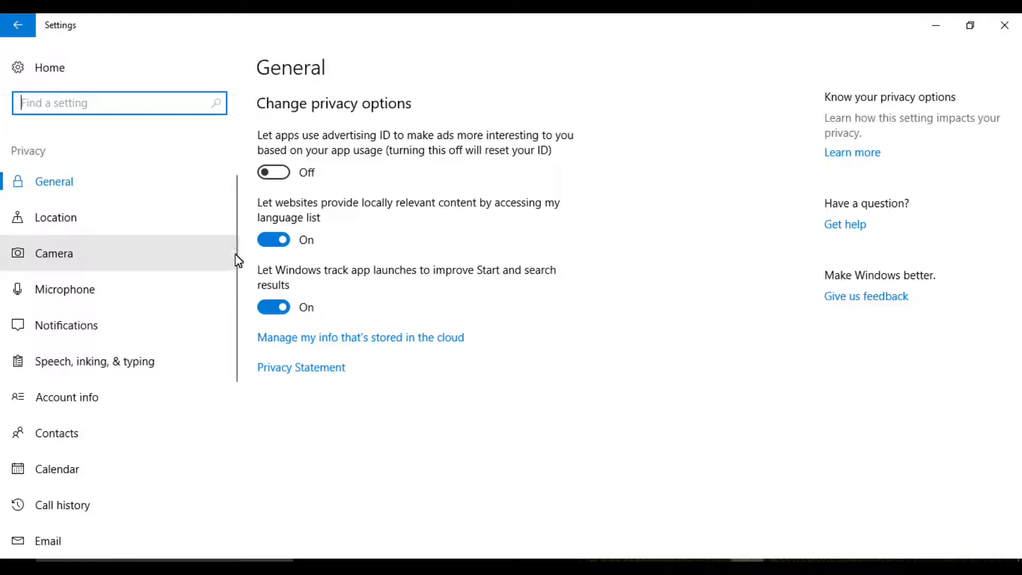
- Try switching off website access to the language list and tracking of app launches, restoring both options to On
left_click(273, 242)
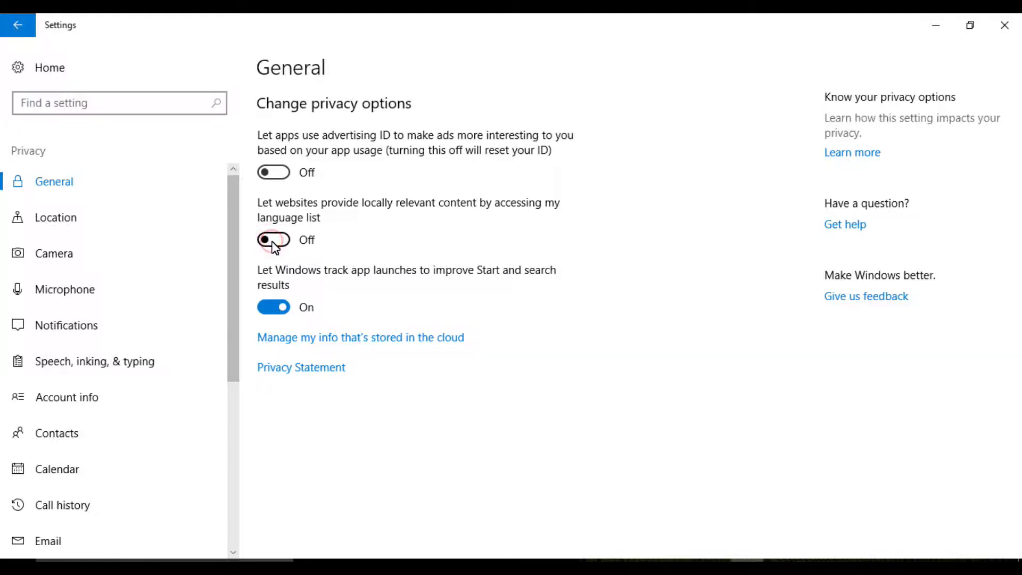
left_click(274, 241)
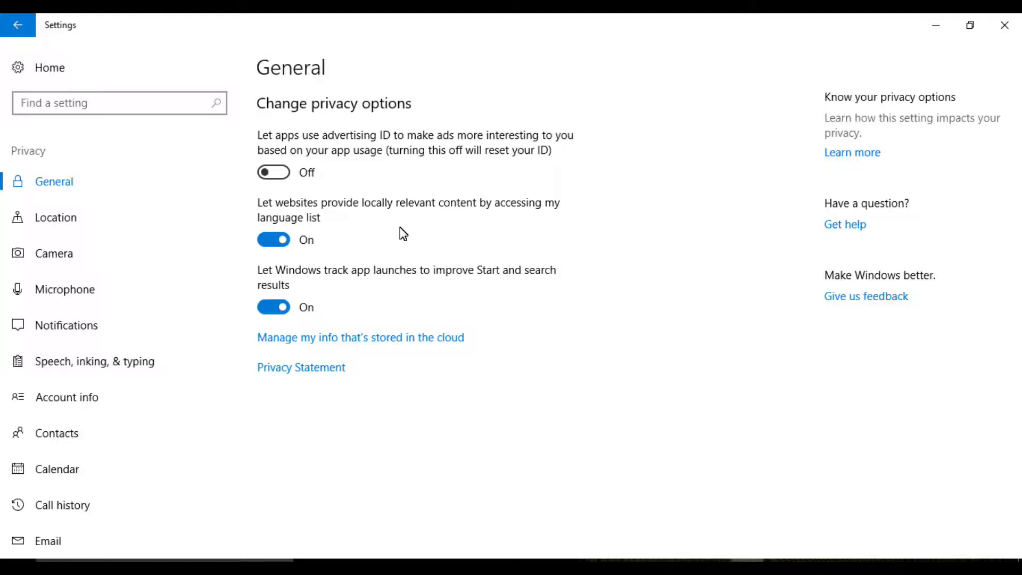
left_click(271, 242)
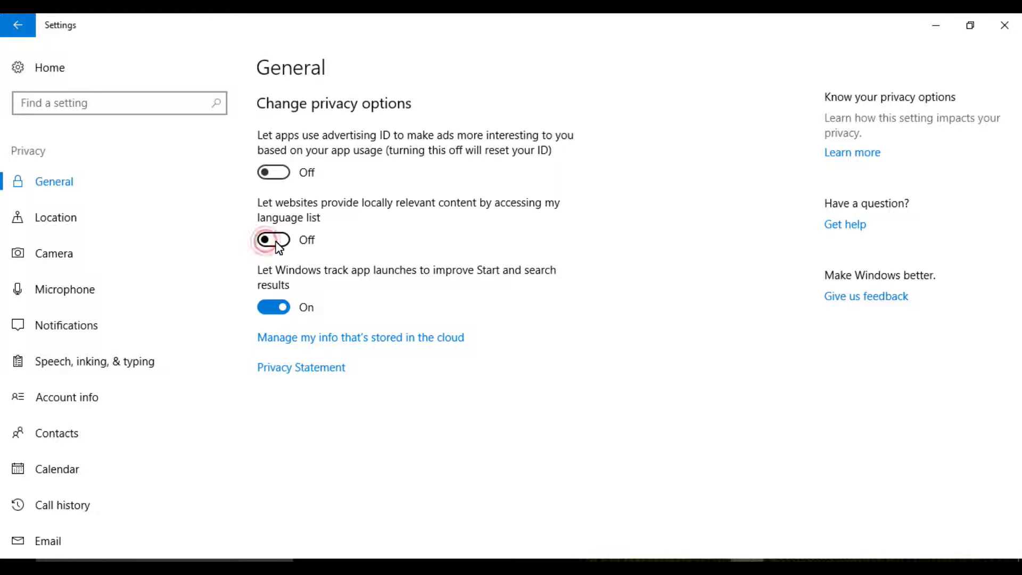
left_click(279, 242)
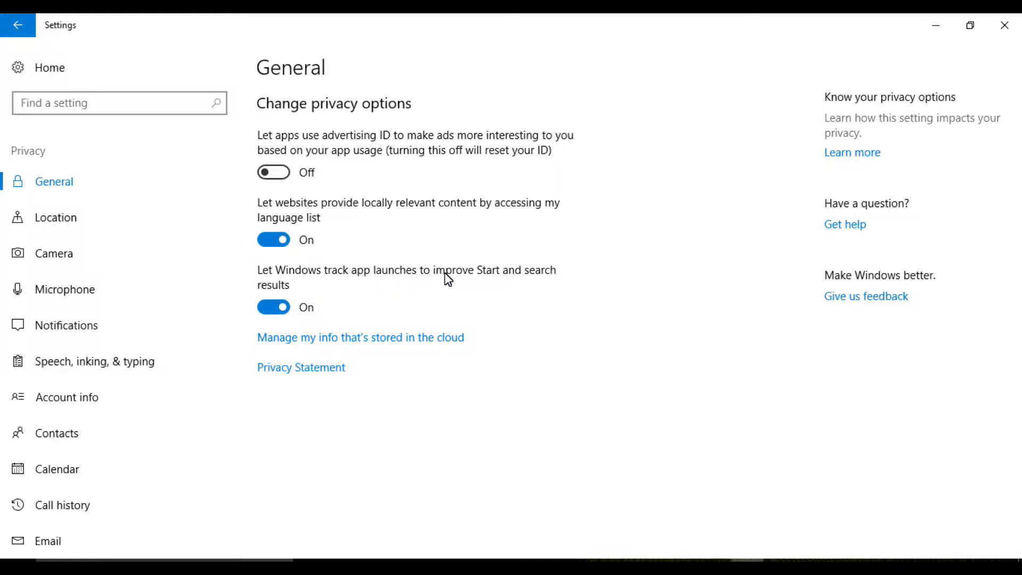
left_click(268, 307)
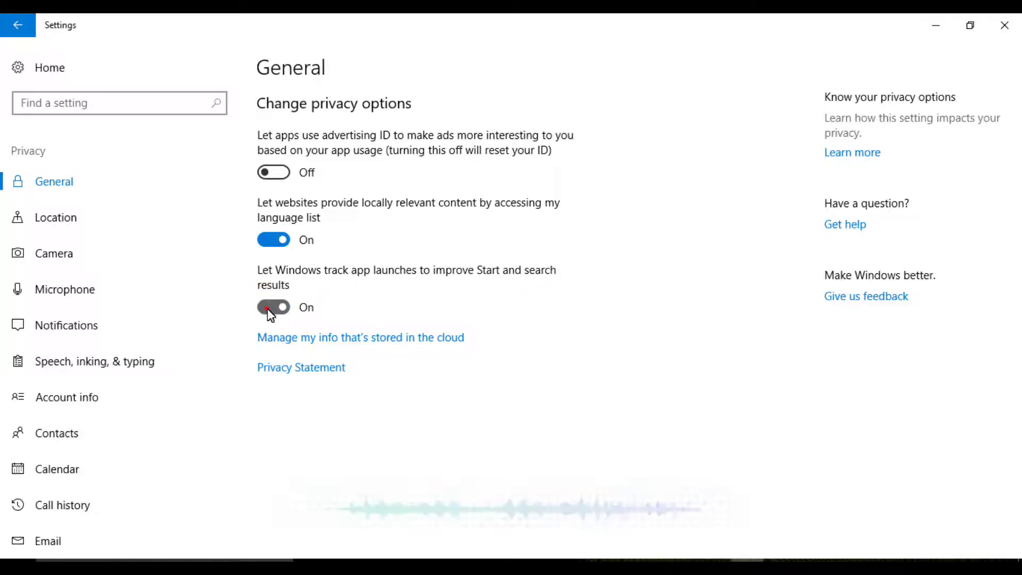
left_click(278, 308)
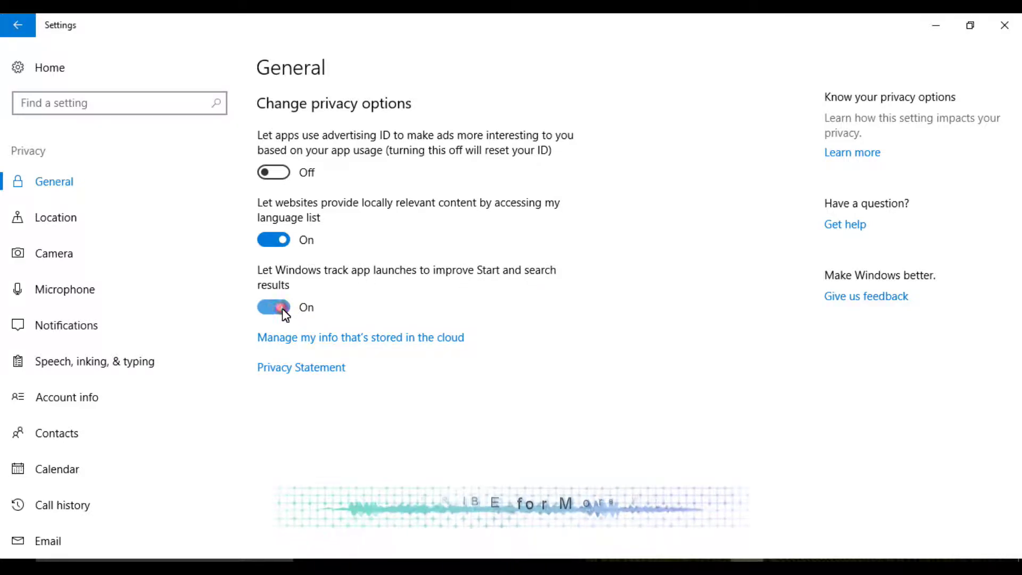
- Review the Location privacy settings
left_click(57, 221)
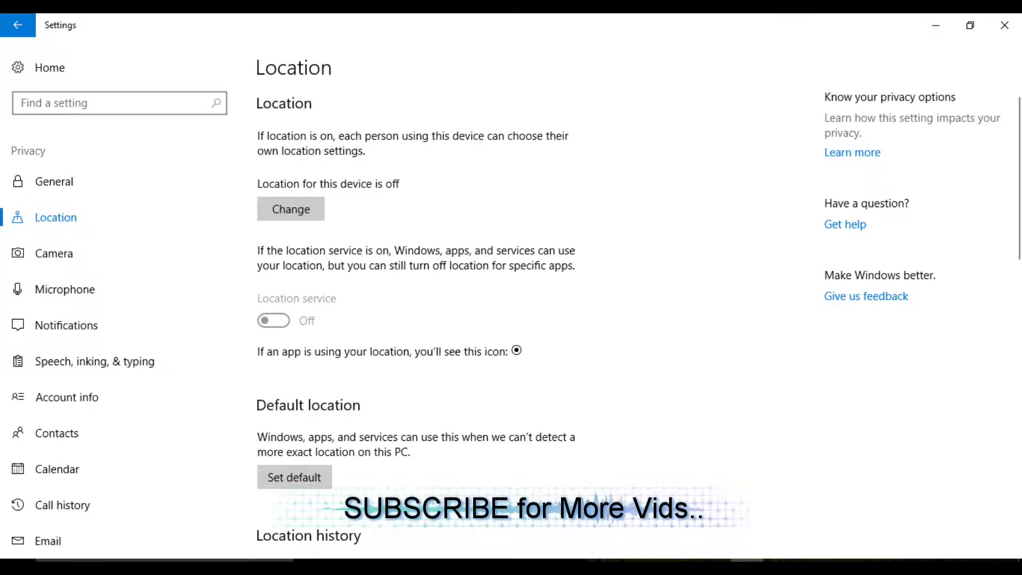
mouse_move(1017, 143)
left_mouse_down()
mouse_move(1014, 414)
mouse_move(1014, 140)
left_mouse_up()
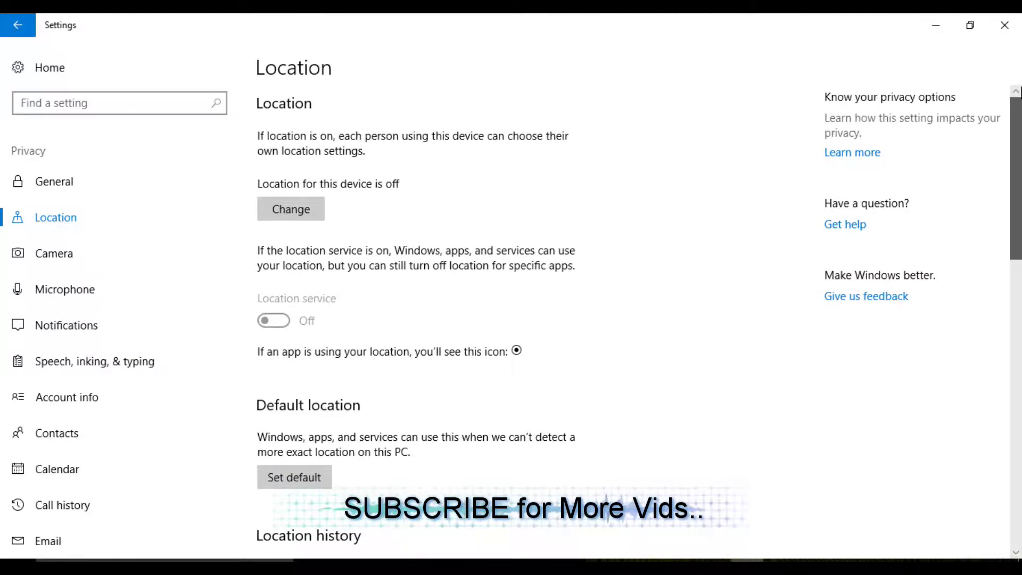
- Open the Camera privacy settings and switch app access to the camera hardware off and back on
left_click(90, 253)
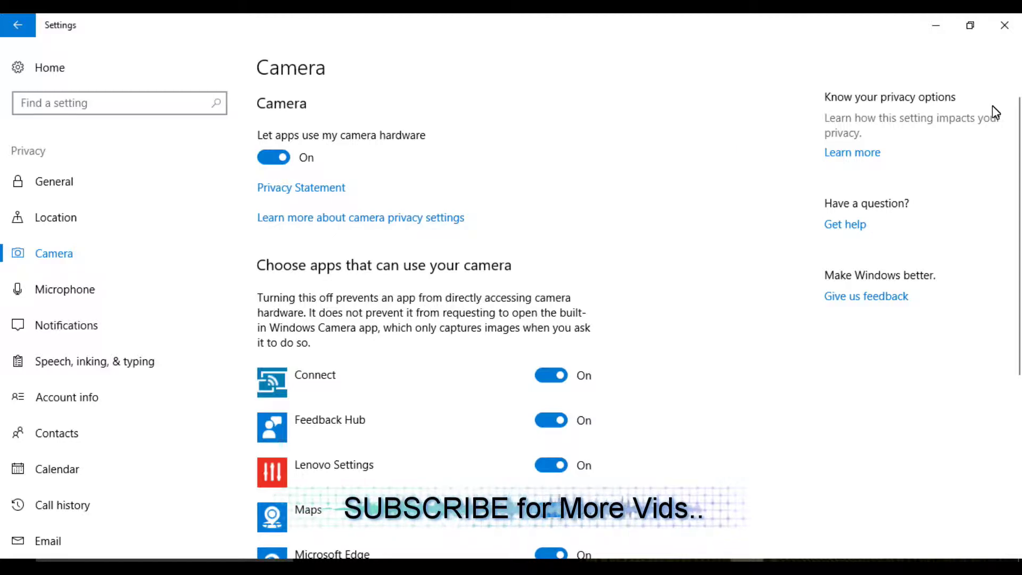
left_click(269, 160)
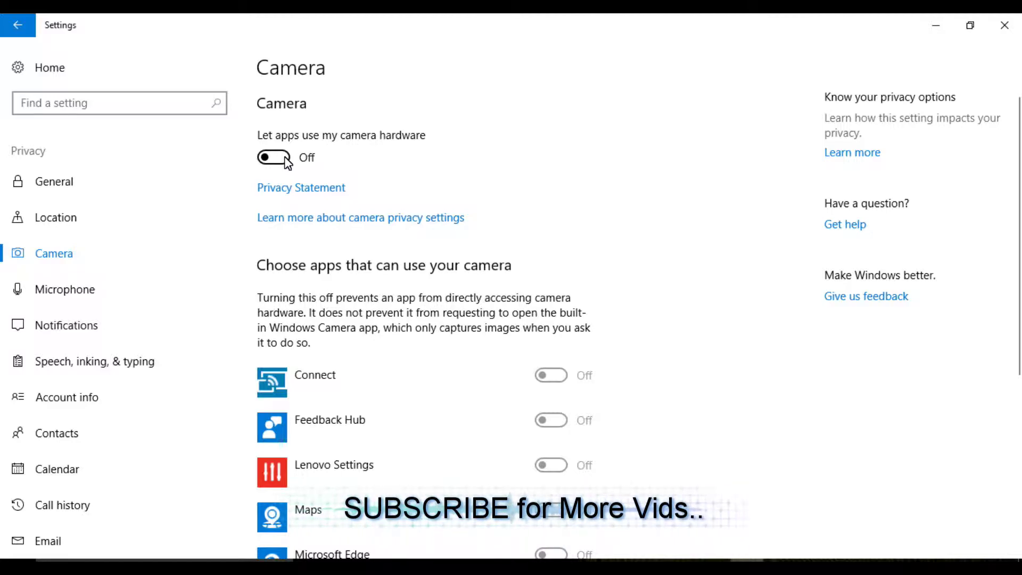
left_click(285, 160)
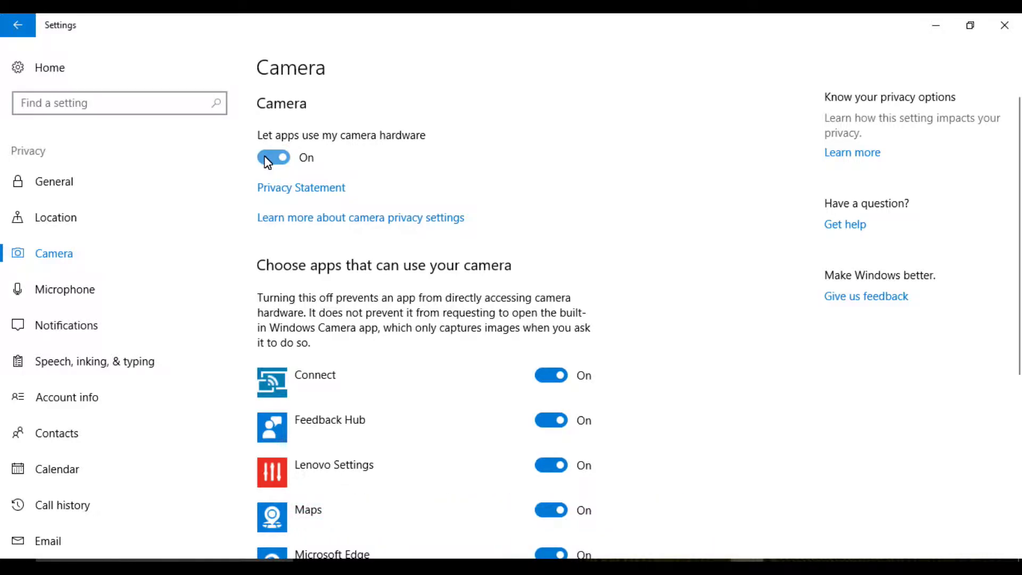
- Turn off camera access for the Connect and Maps apps, leaving Feedback Hub allowed
left_click_drag(1015, 123, 1015, 256)
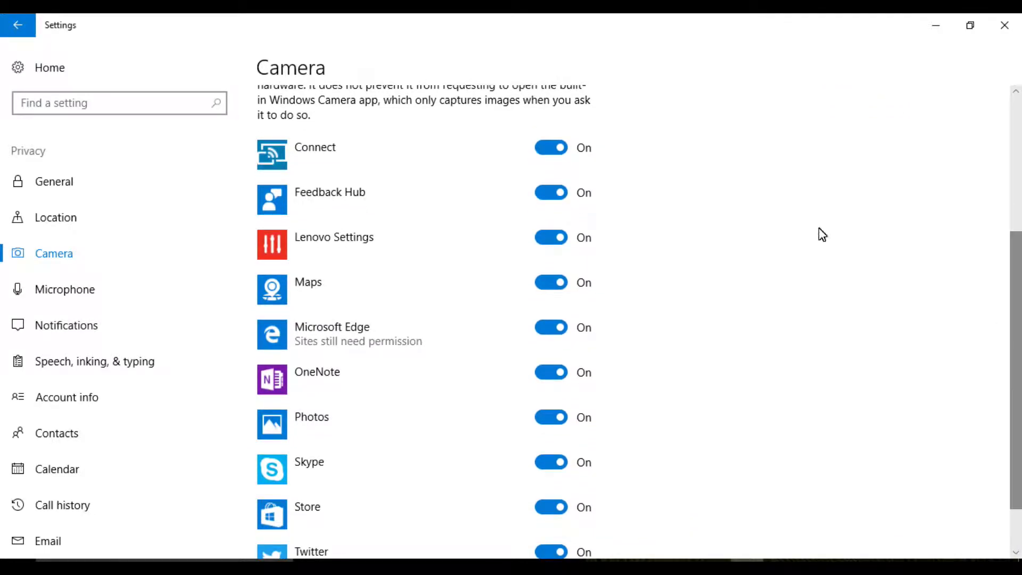
left_click(548, 151)
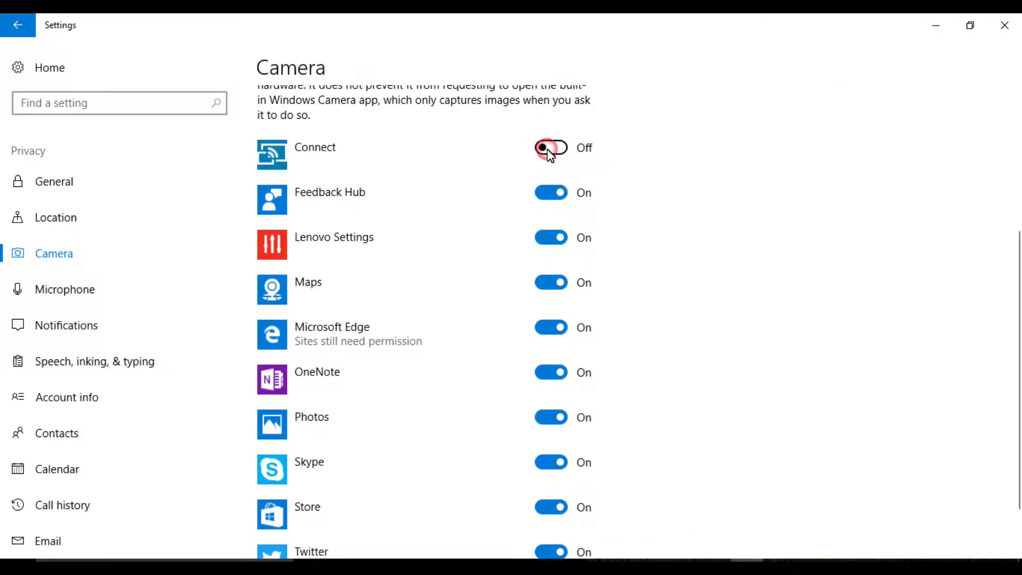
left_click(553, 201)
left_click(561, 199)
left_click(561, 198)
left_click(559, 193)
left_click(547, 294)
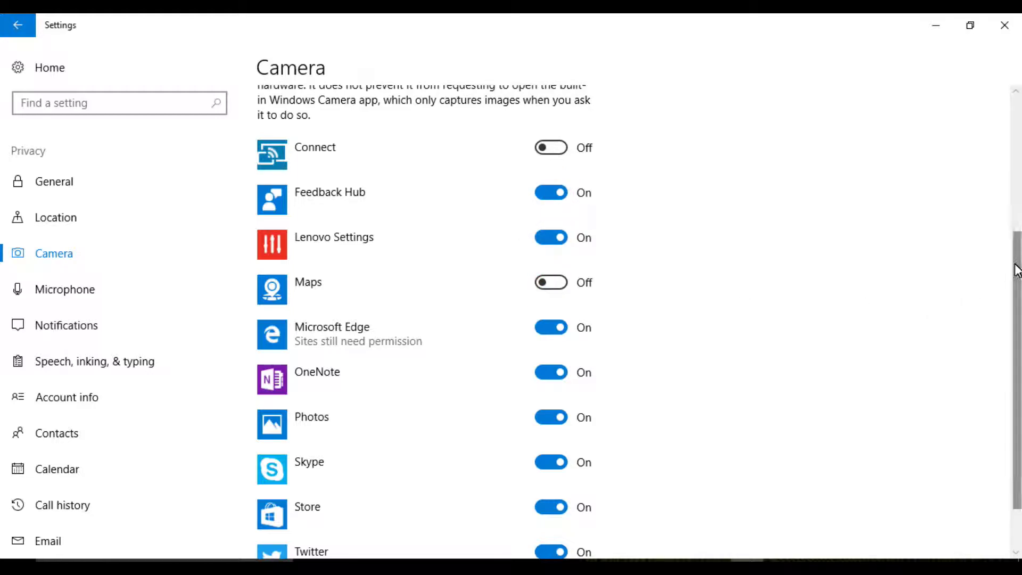
- Turn off camera access for Microsoft Edge, Skype, Store and Twitter
scroll(1017, 269, "down", 2)
left_click(546, 266)
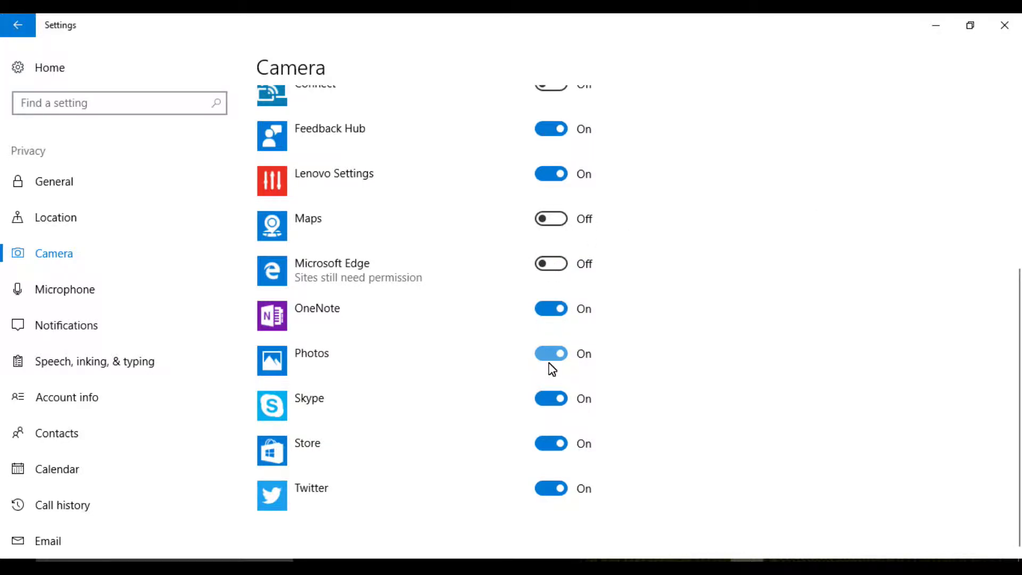
left_click(550, 398)
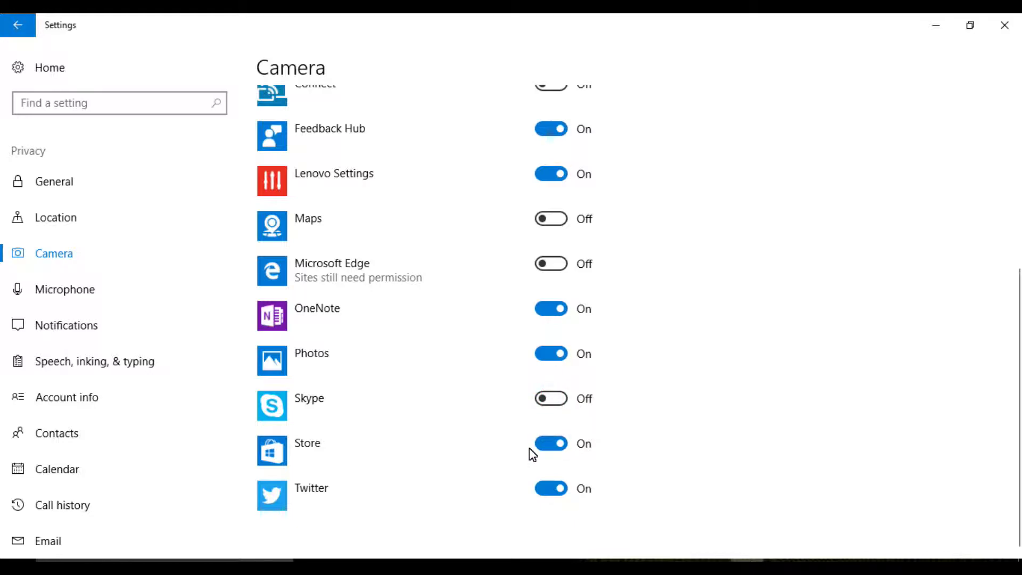
left_click(550, 446)
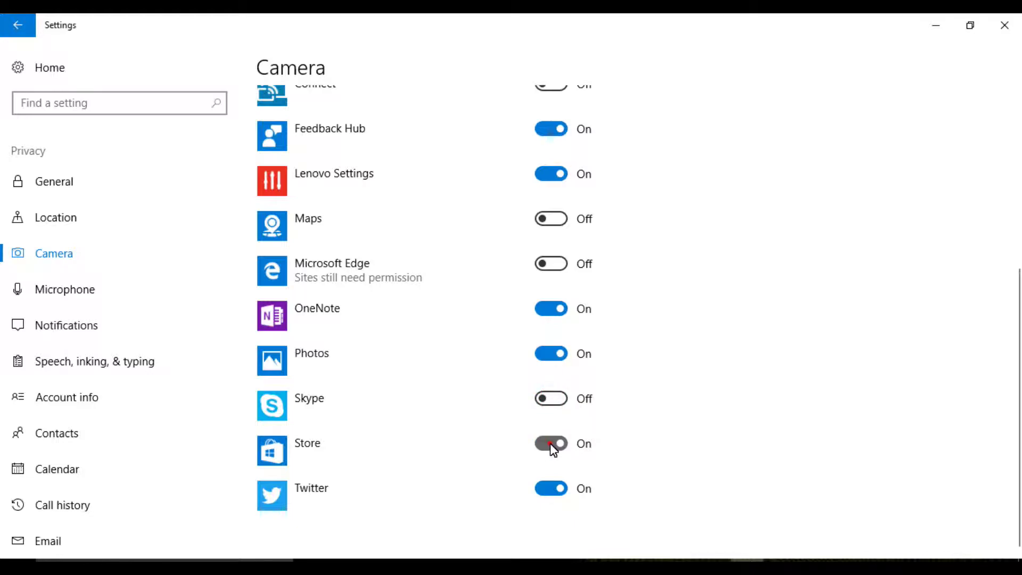
left_click(548, 499)
scroll(1018, 389, "up", 3)
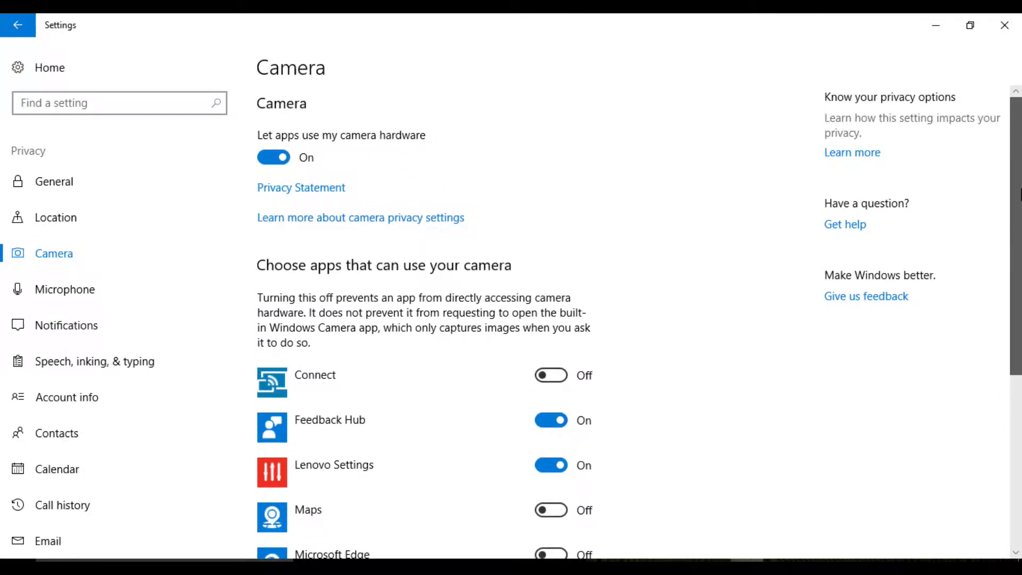
- Turn off microphone access for Feedback Hub in the Microphone privacy settings
left_click(86, 302)
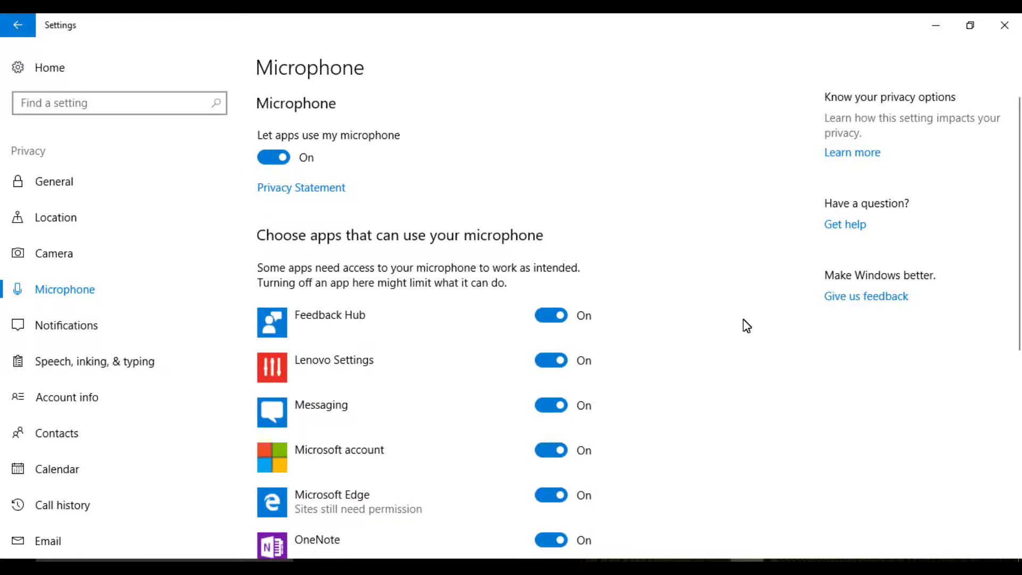
scroll(1018, 267, "down", 3)
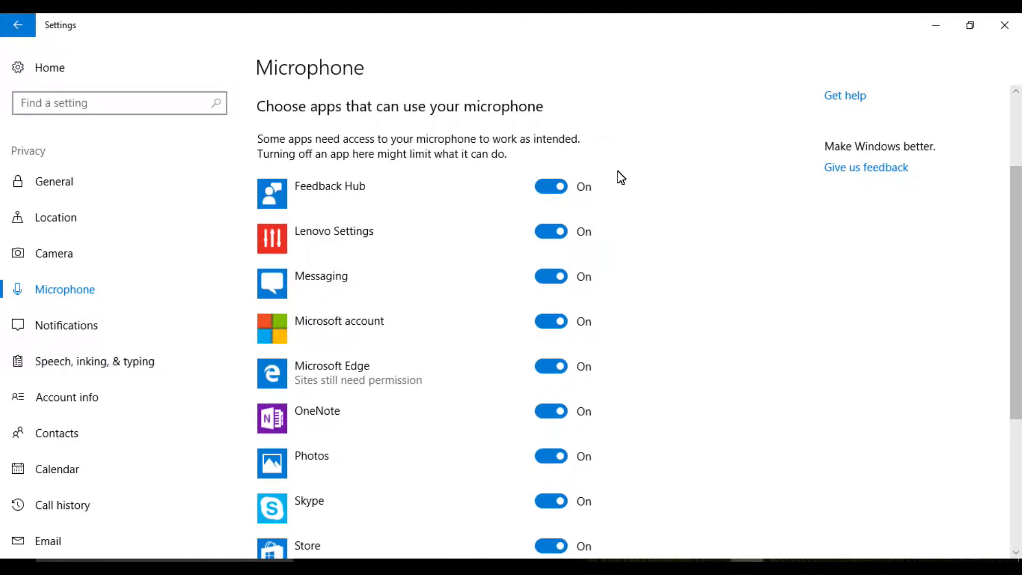
left_click(550, 192)
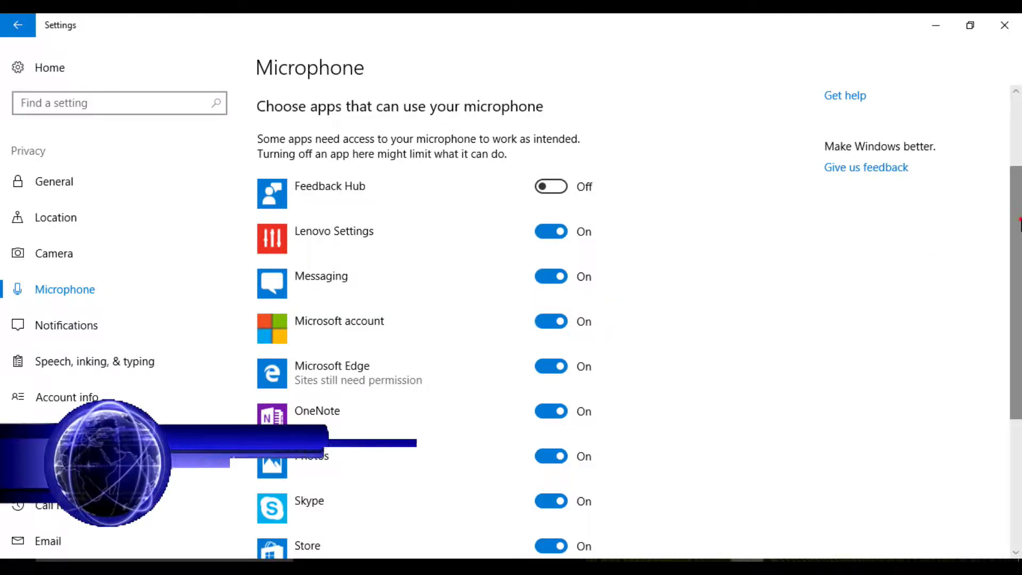
- Turn off microphone access for Microsoft Edge, OneNote, Skype, Twitter and the app listed directly below Voice Recorder
scroll(910, 261, "down", 1)
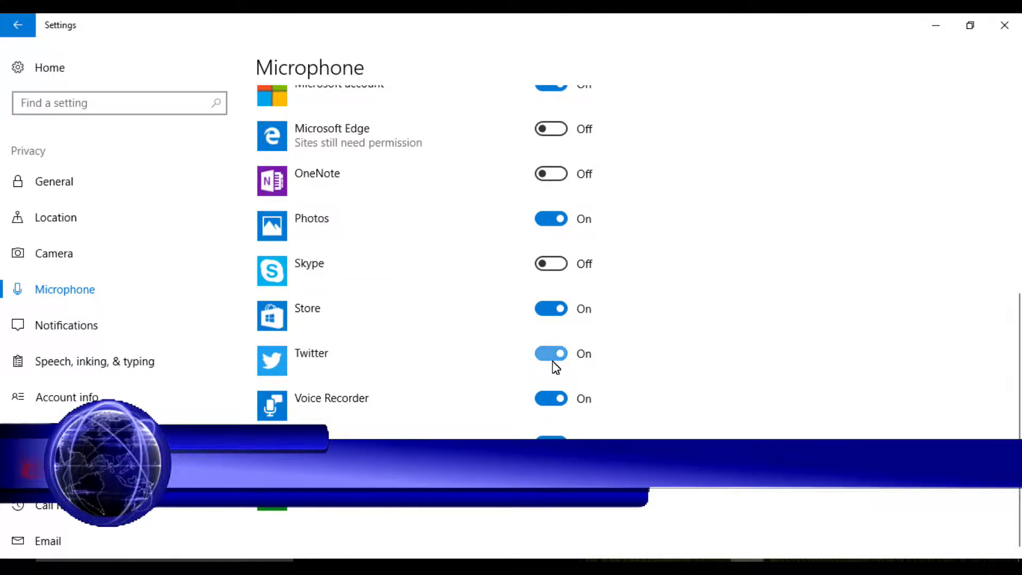
left_click(554, 354)
left_click(541, 436)
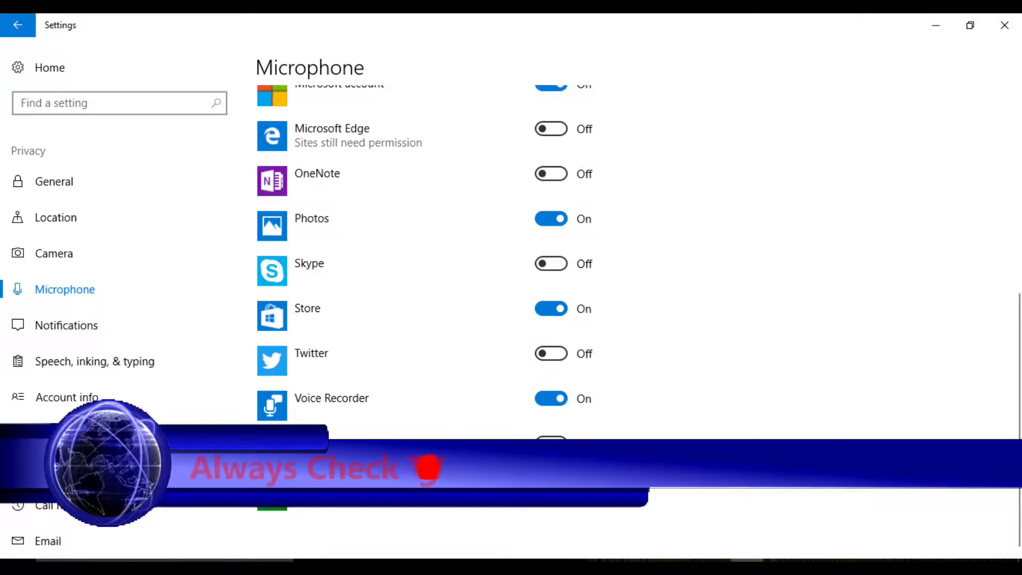
scroll(1015, 496, "up", 3)
scroll(1015, 496, "up", 4)
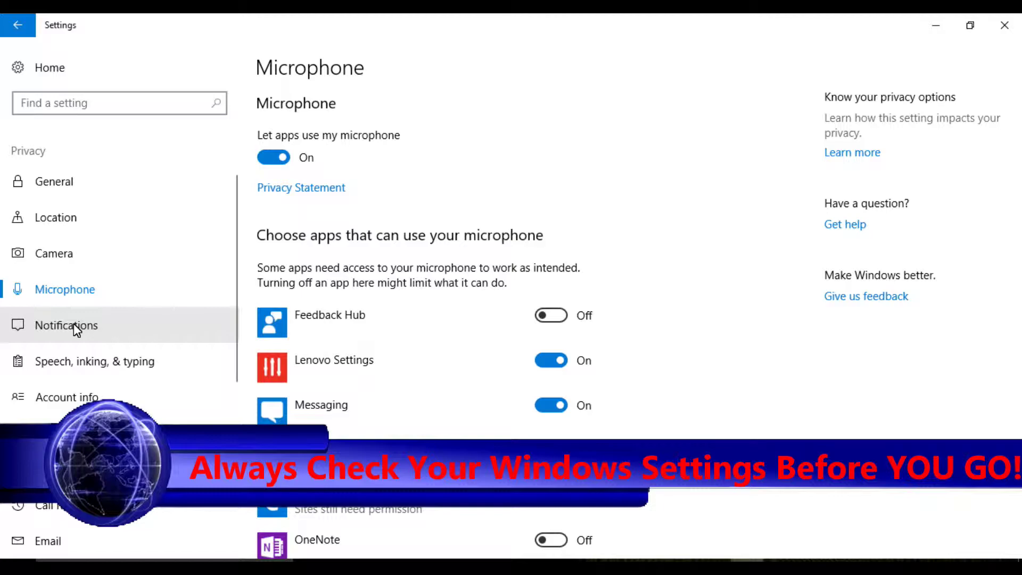
- Check the Notifications privacy settings and move on to the Contacts privacy settings
left_click(75, 326)
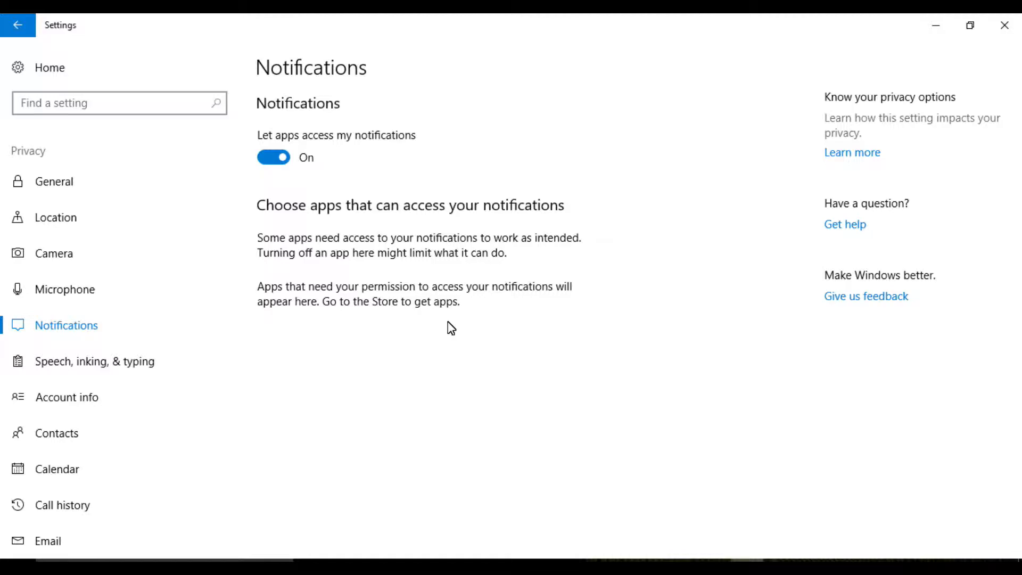
key("Down")
key("Down")
key("Down")
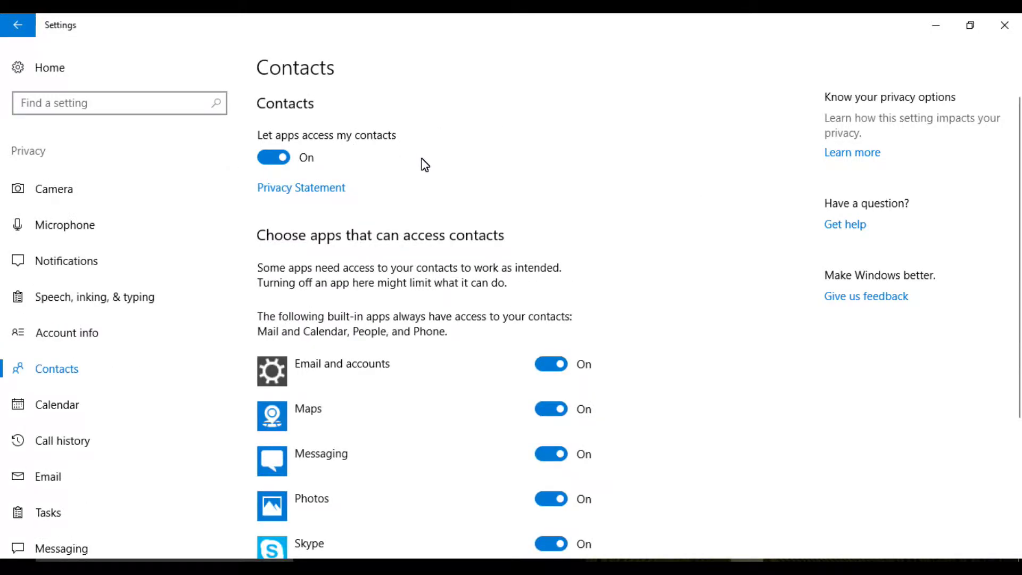
- Turn off contacts access for the Maps and Xbox apps
left_click_drag(1017, 147, 1020, 229)
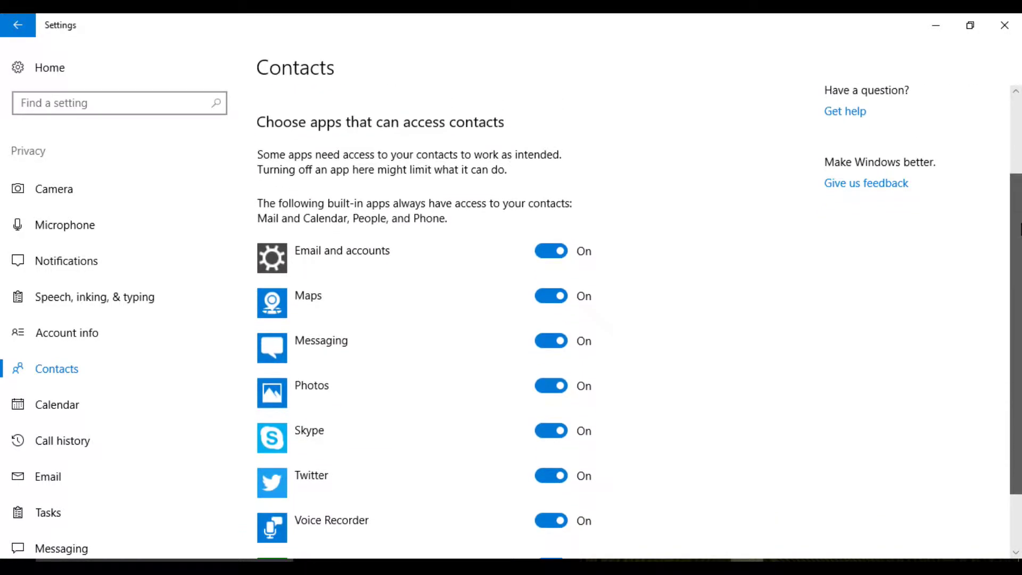
scroll(950, 219, "down", 1)
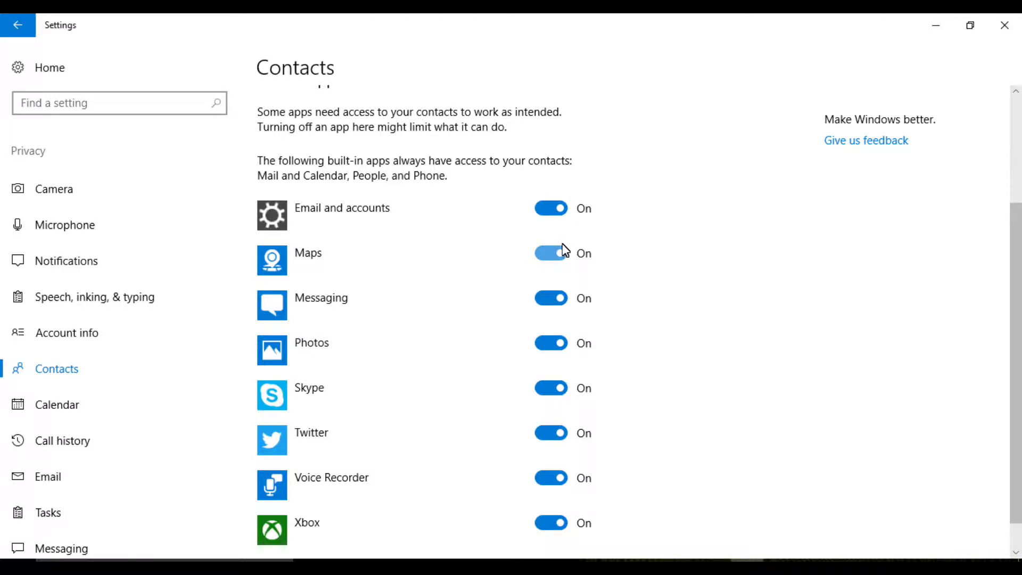
left_click(551, 258)
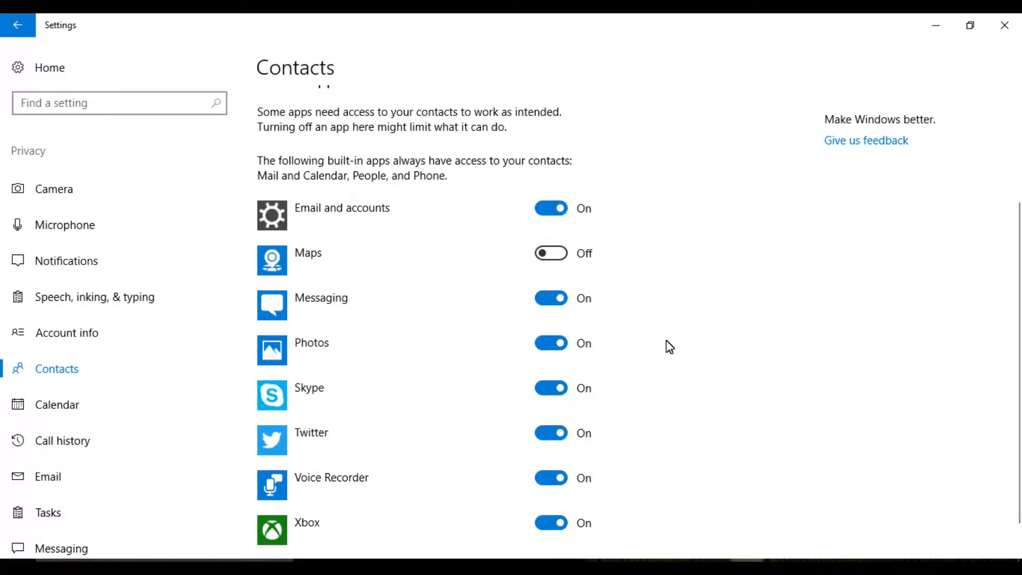
scroll(1020, 365, "down", 1)
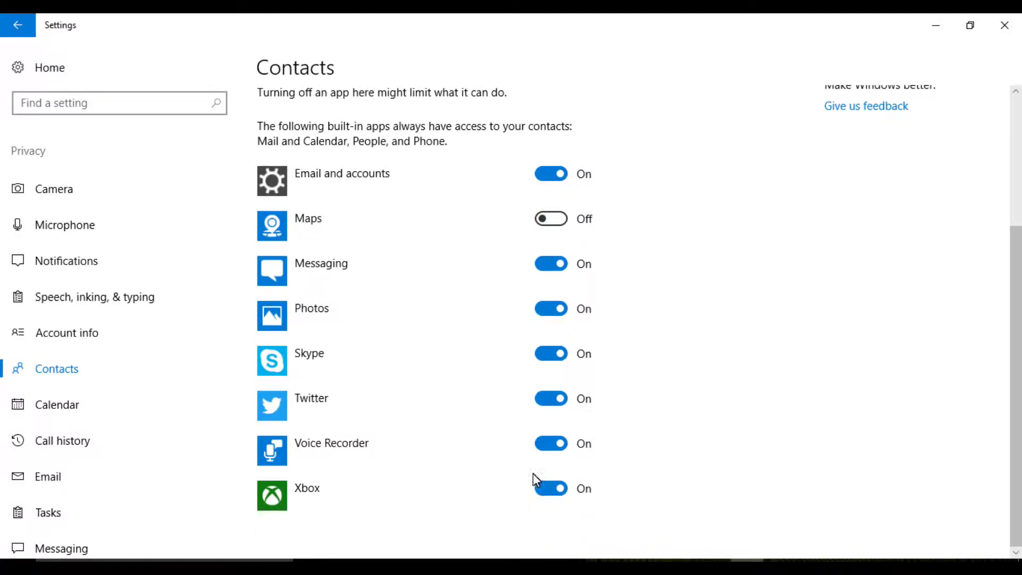
left_click(553, 495)
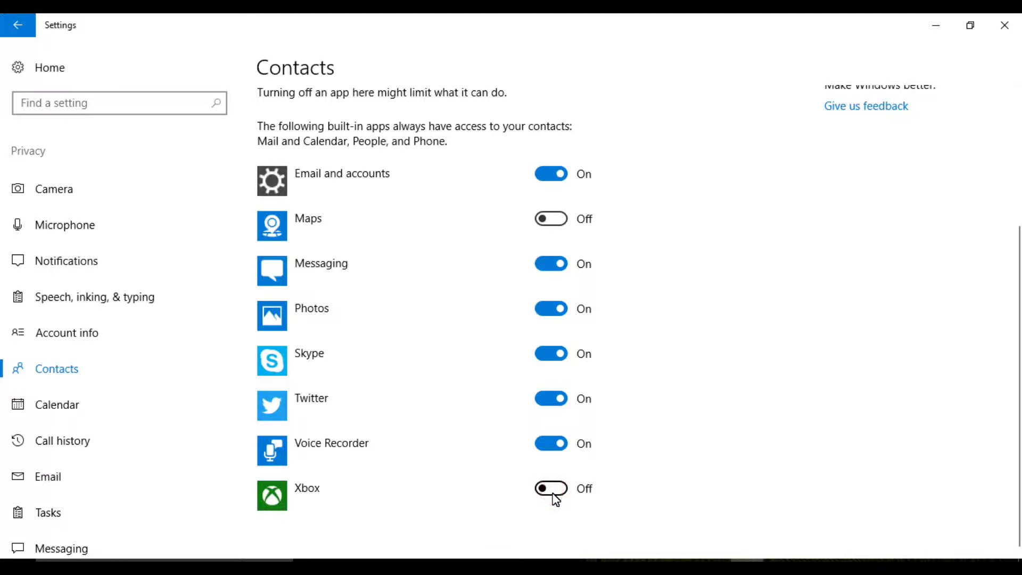
- Turn off contacts access for the Twitter and Skype apps
left_click(550, 405)
left_click(548, 353)
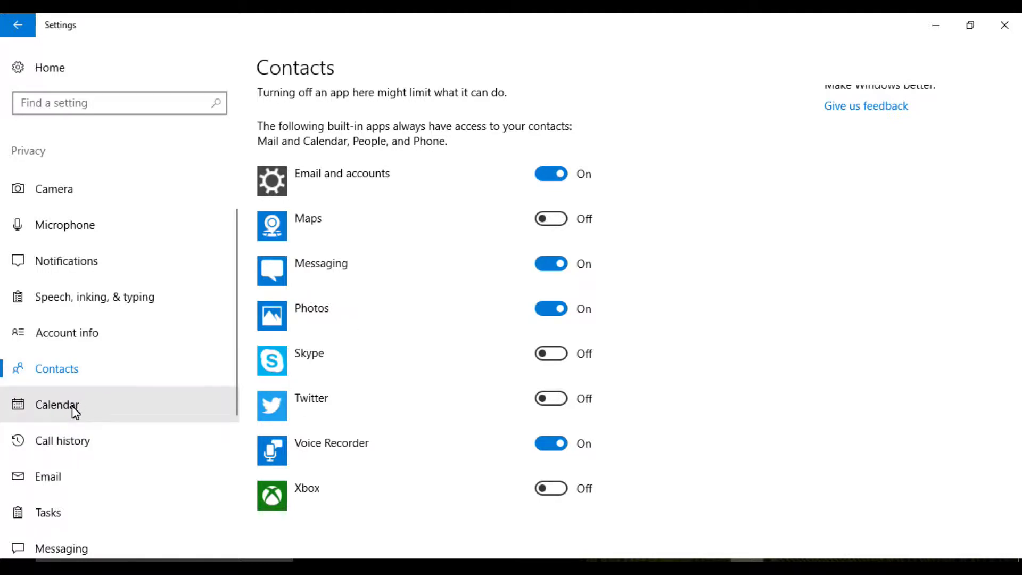
- Check the Account info and Calendar privacy settings, and return to the Windows Settings overview
left_click(86, 334)
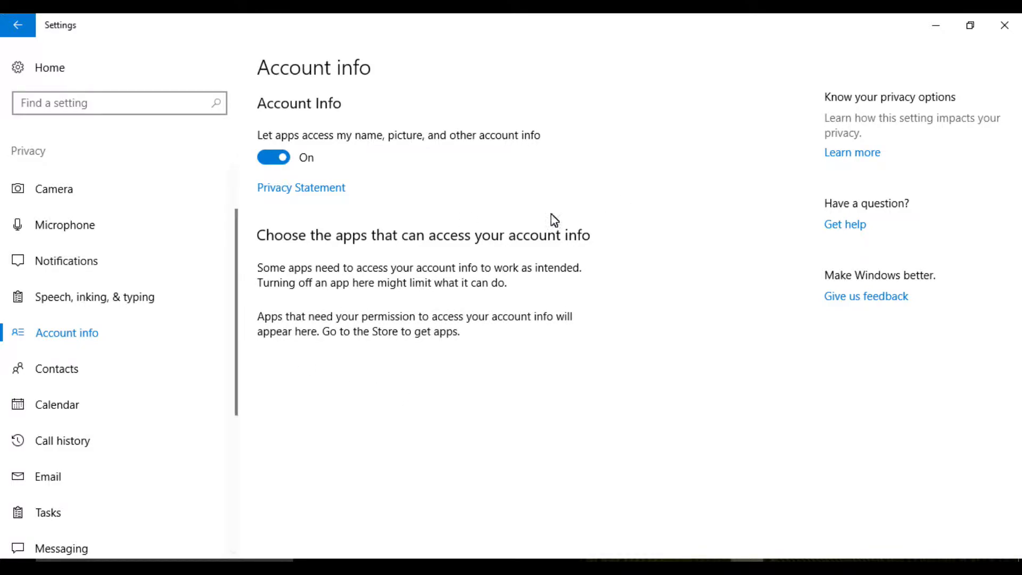
left_click(62, 405)
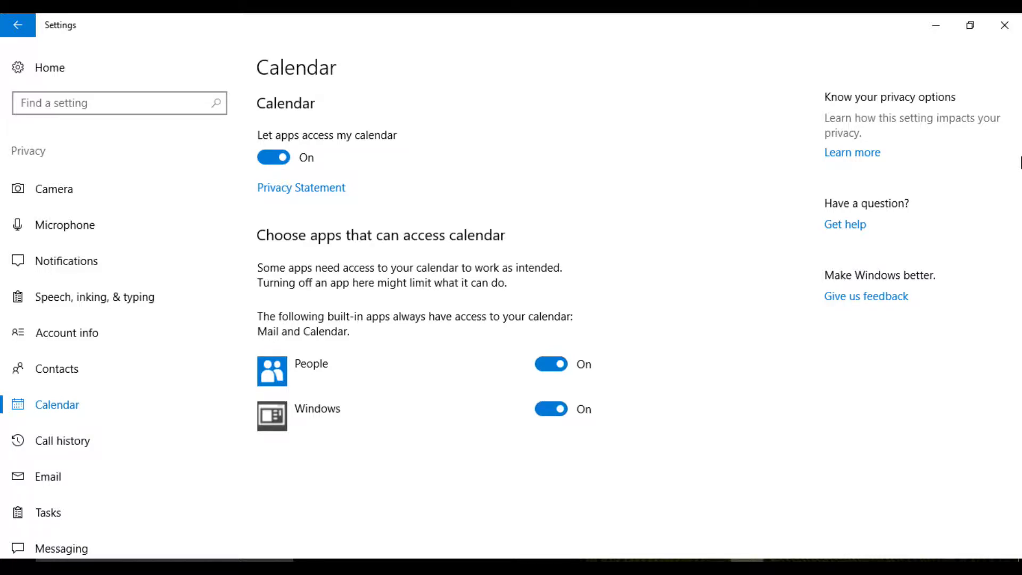
left_click(35, 68)
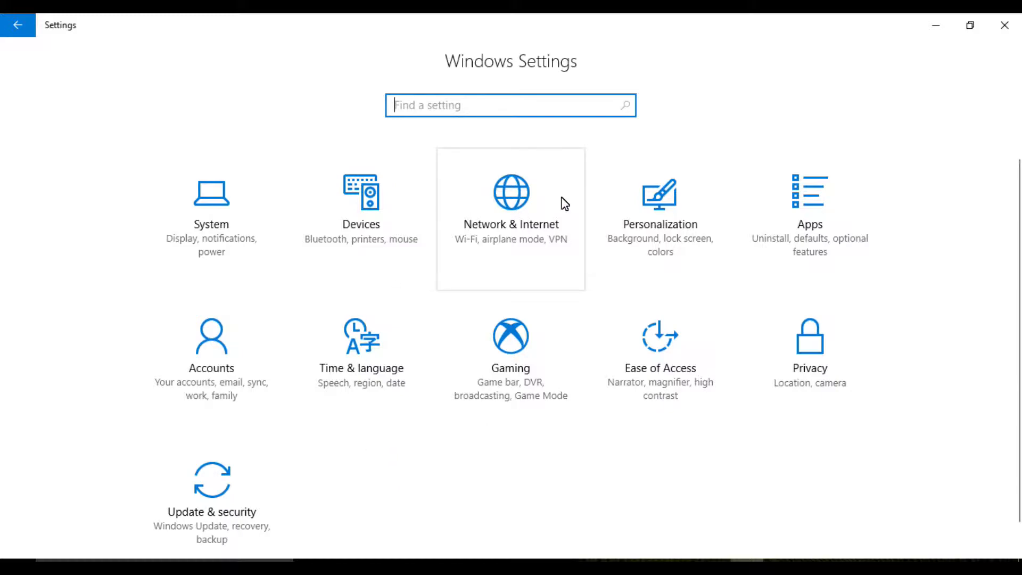
- In the Wi-Fi settings, turn off finding paid plans for suggested open hotspots and connecting to suggested open hotspots
left_click(535, 219)
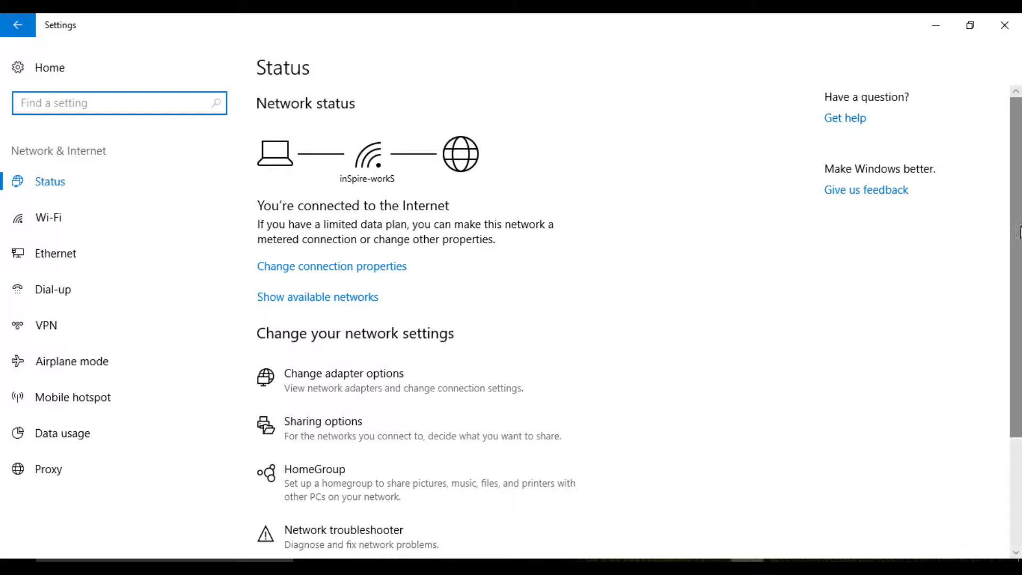
mouse_move(1021, 223)
left_mouse_down()
mouse_move(1021, 354)
mouse_move(1018, 220)
left_mouse_up()
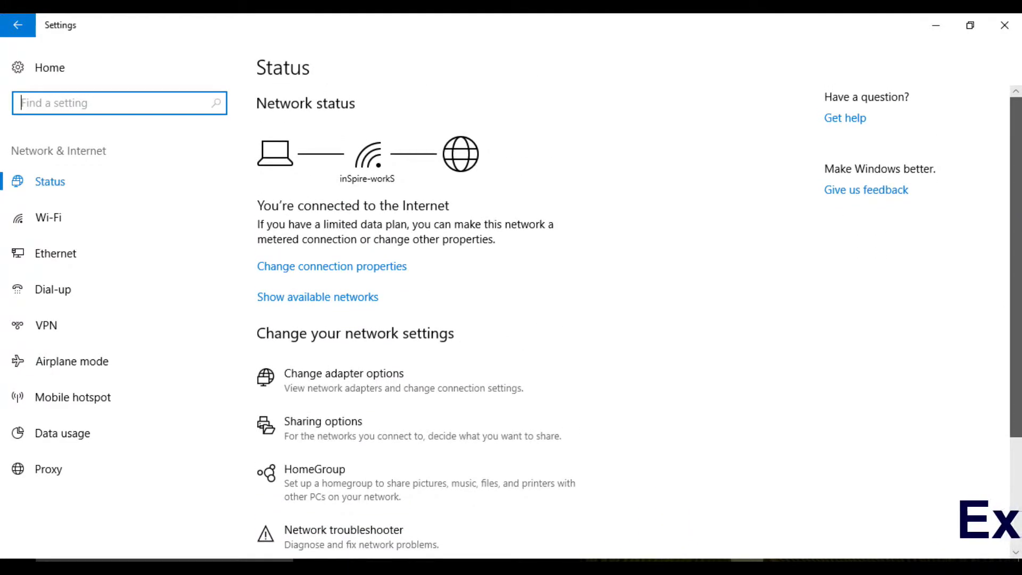
left_click(82, 209)
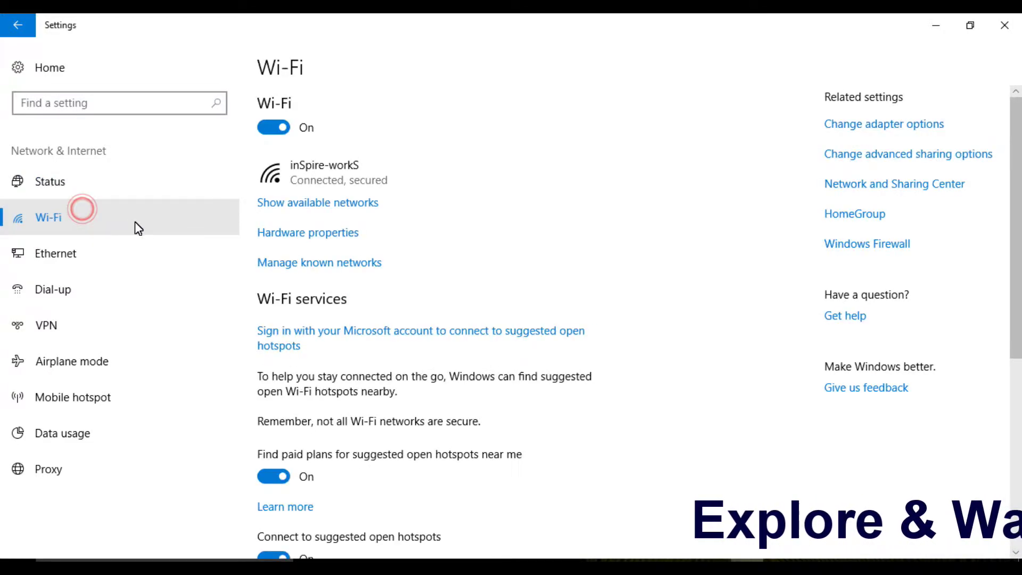
scroll(1018, 213, "down", 3)
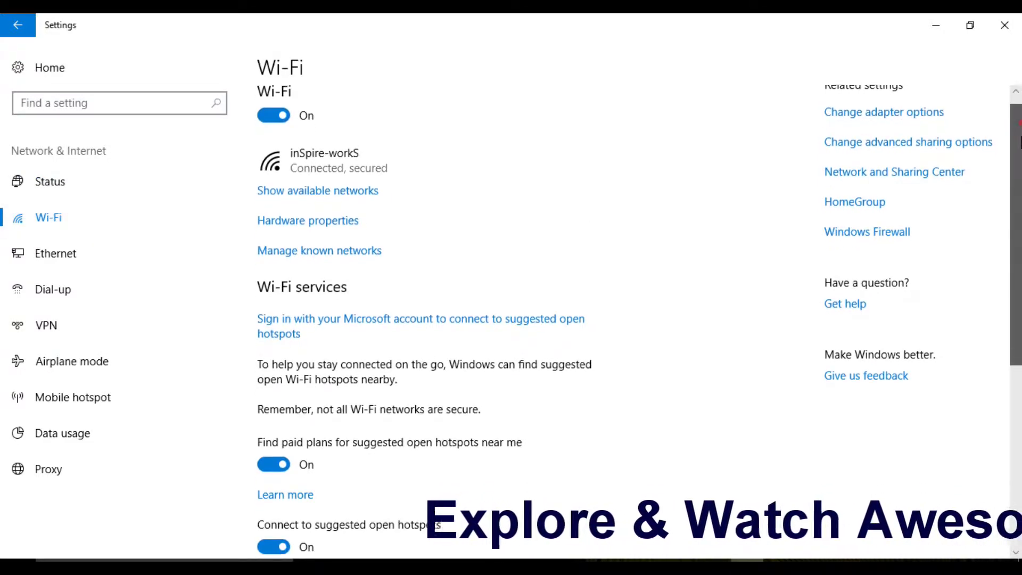
scroll(1018, 213, "down", 1)
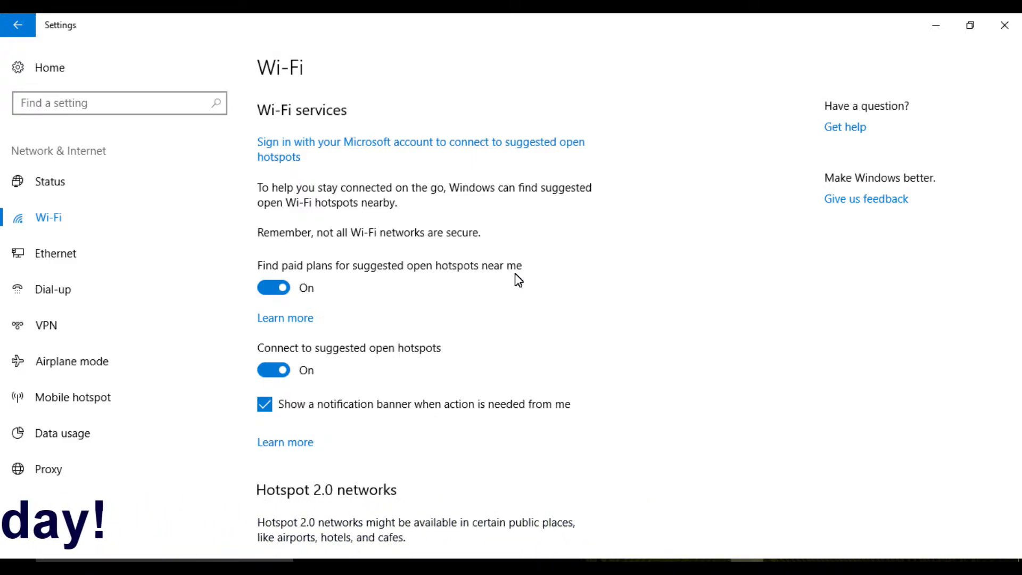
left_click(274, 290)
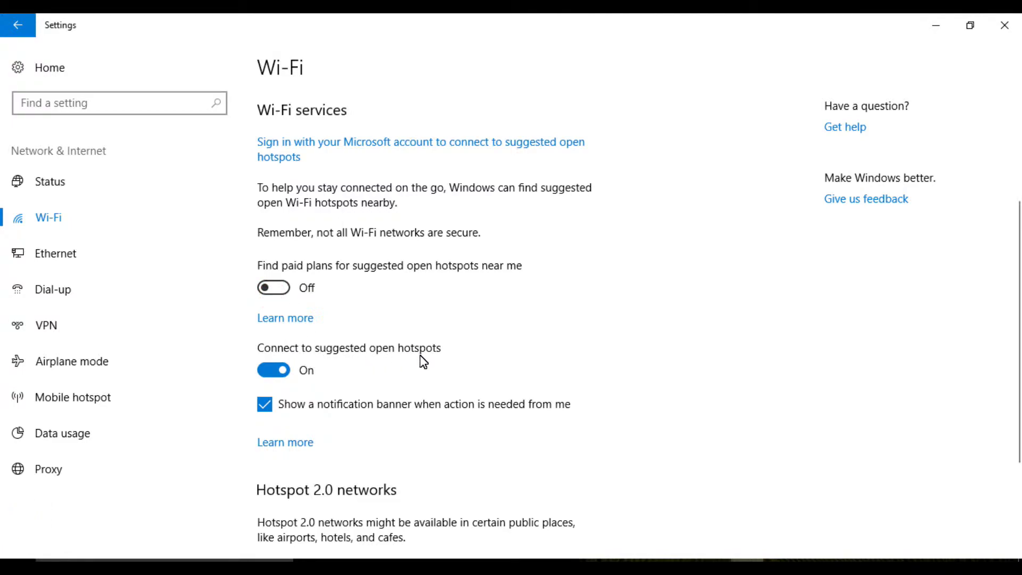
left_click(272, 372)
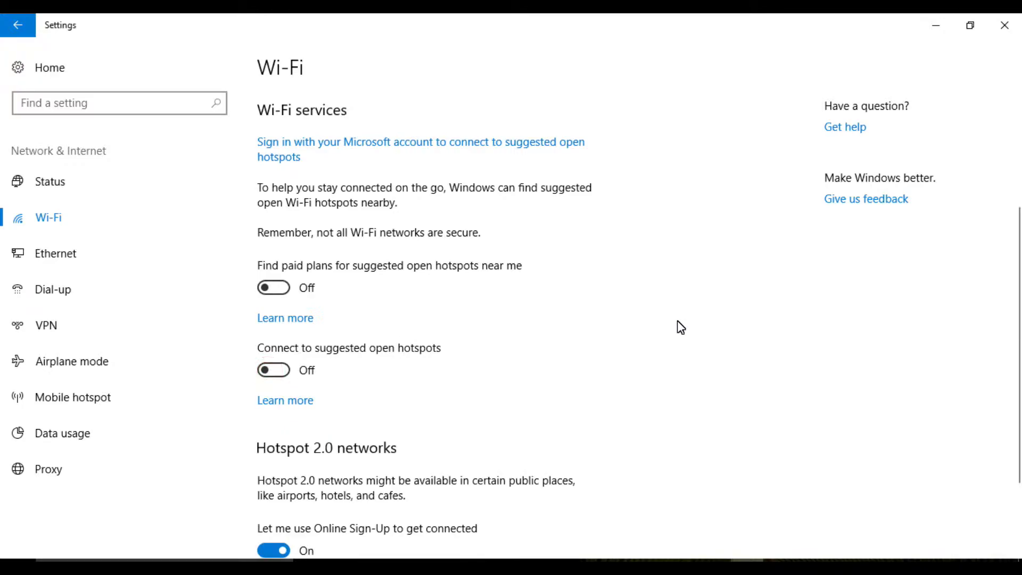
- Turn off Online Sign-Up for Hotspot 2.0 networks and return to the Windows Settings overview
left_click_drag(1020, 230, 1020, 308)
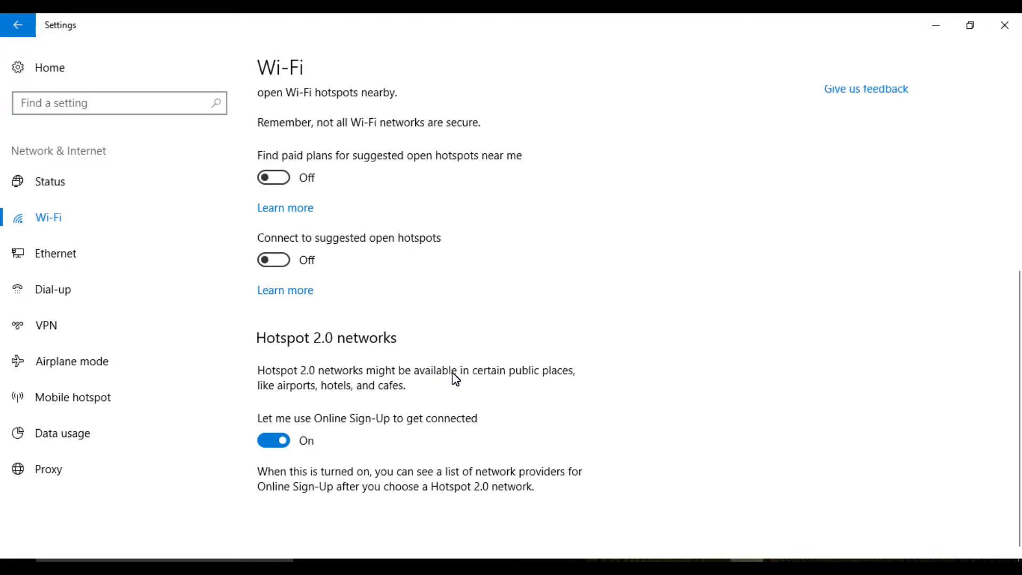
left_click(273, 440)
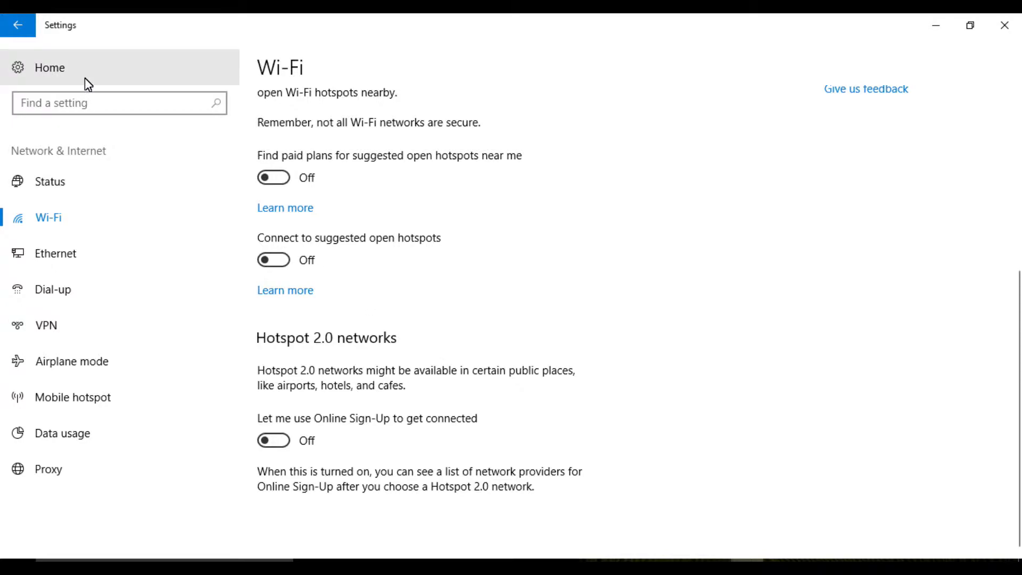
left_click(26, 80)
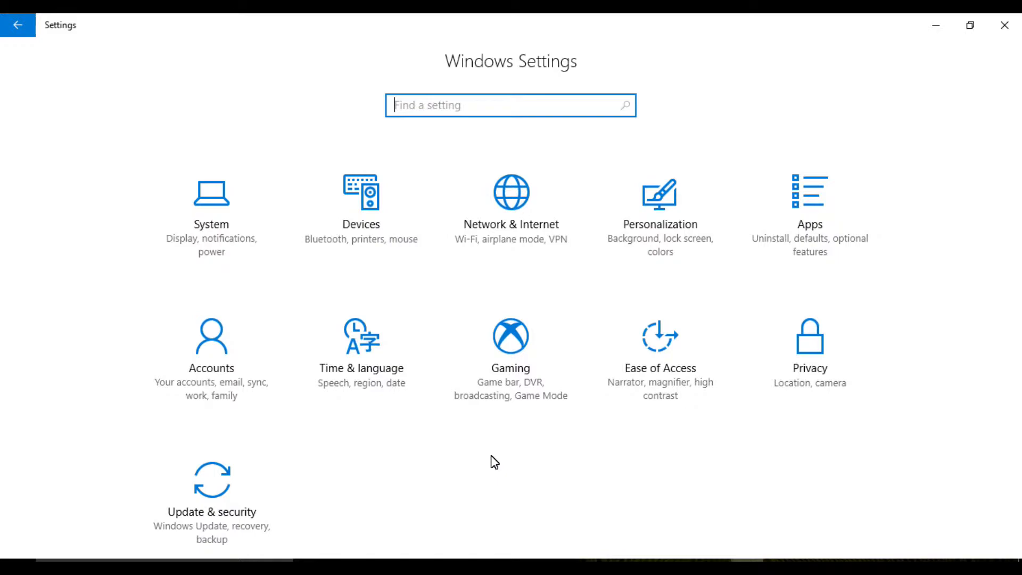
- Examine the installed programs in the Apps & features settings and the move and uninstall options for Candy Crush Soda Saga
left_click(362, 376)
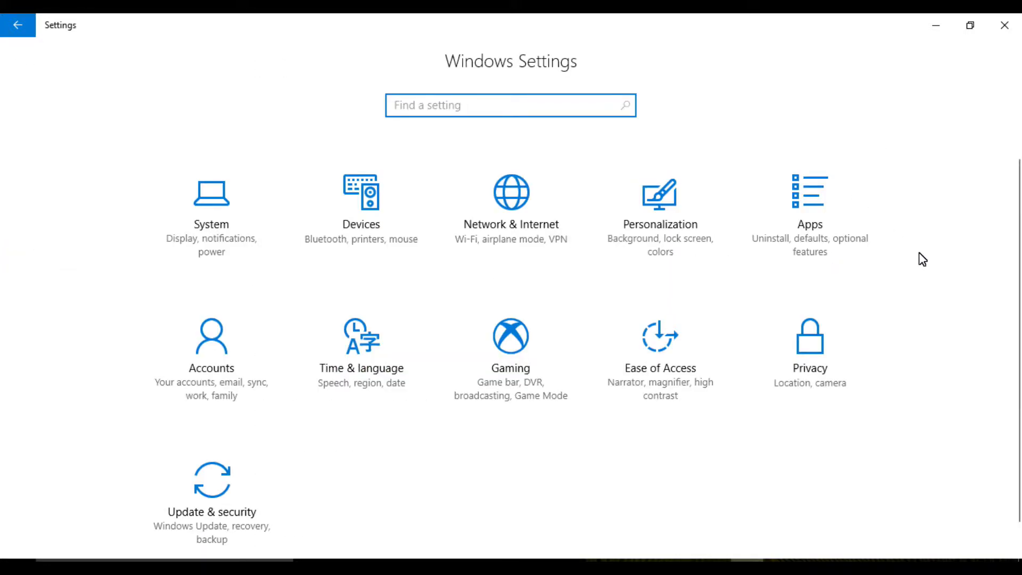
left_click(838, 231)
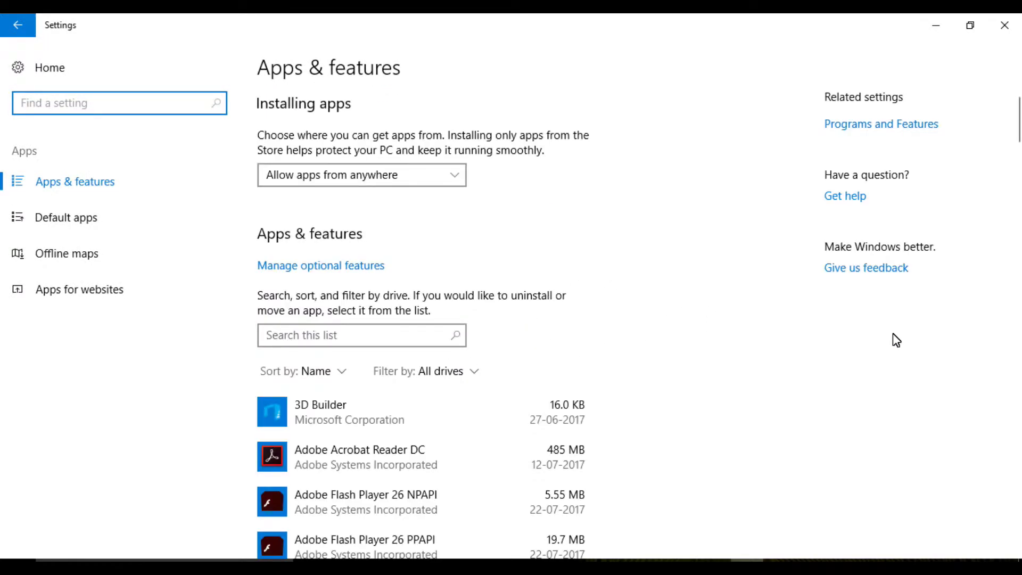
scroll(897, 341, "down", 3)
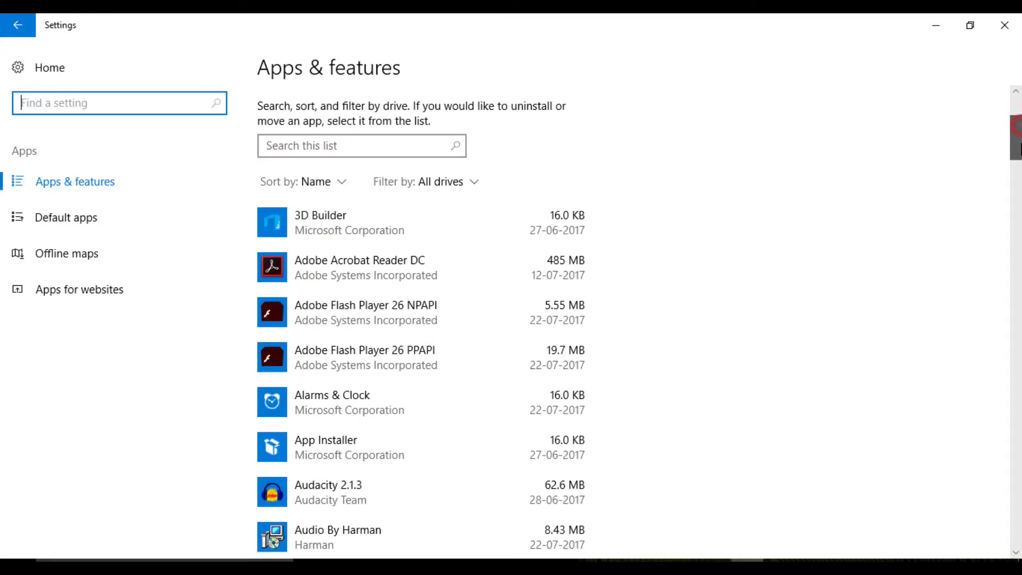
scroll(1018, 175, "down", 5)
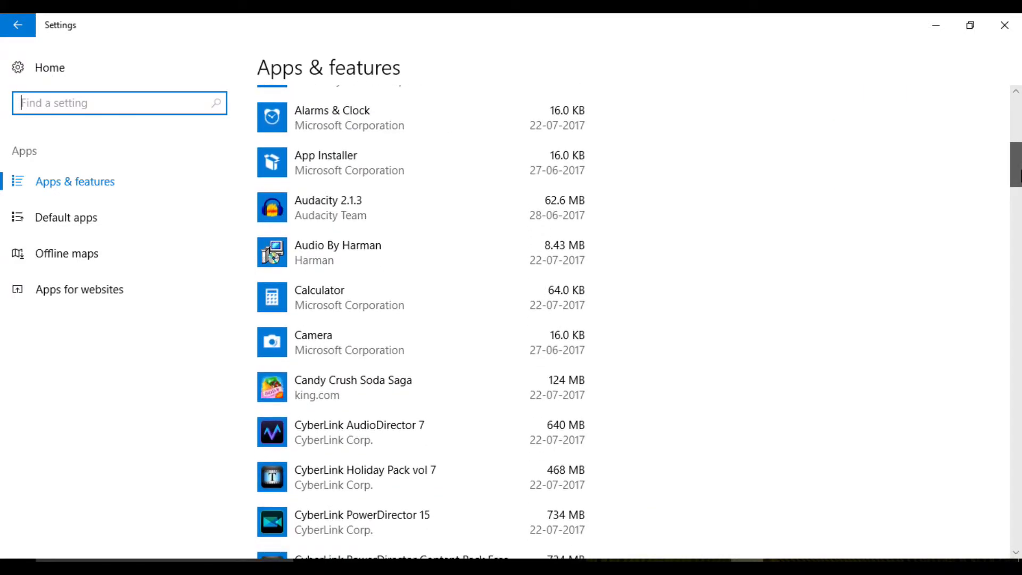
mouse_move(1020, 176)
left_mouse_down()
mouse_move(1019, 190)
mouse_move(1019, 180)
left_mouse_up()
left_click(462, 335)
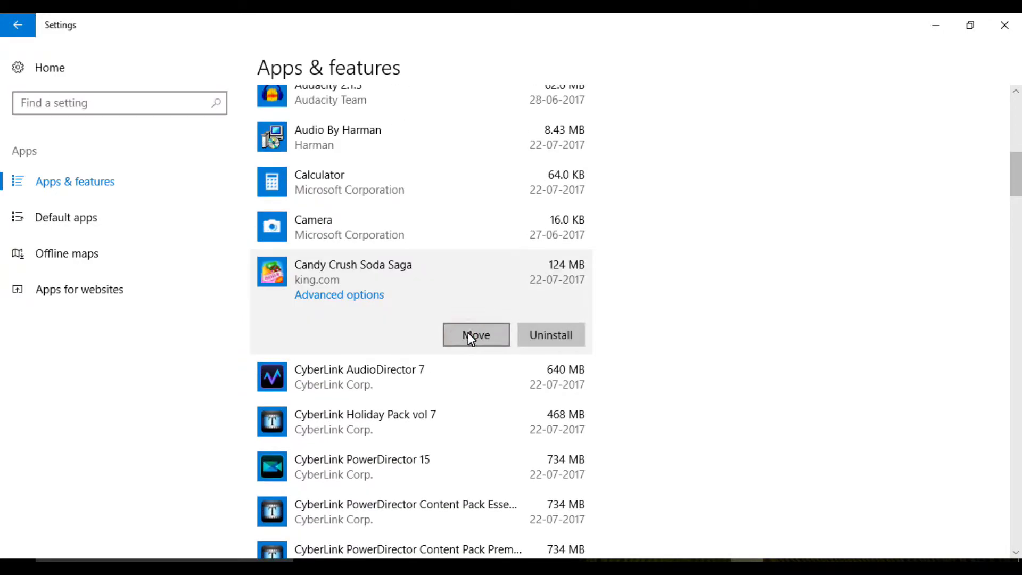
left_click(769, 318)
- Review the Default apps settings and the apps offered as default web browser, keeping the existing choice
left_click(76, 215)
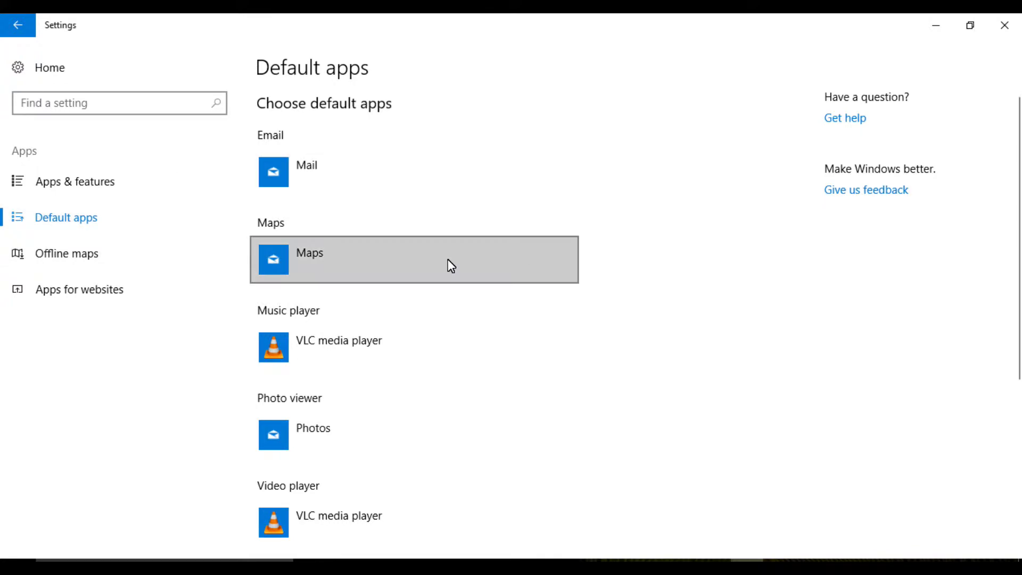
left_click_drag(1021, 169, 1020, 332)
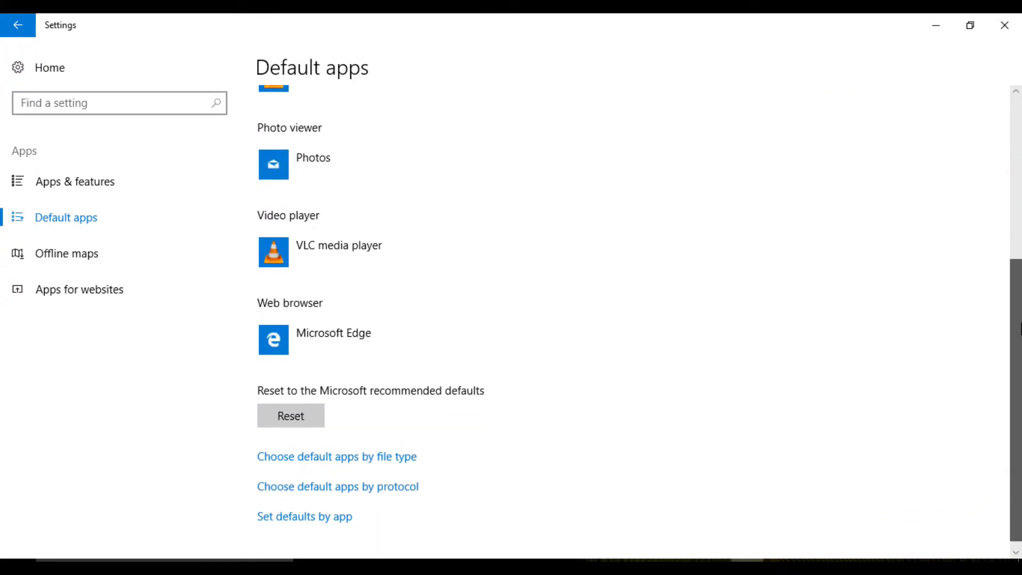
left_click(360, 350)
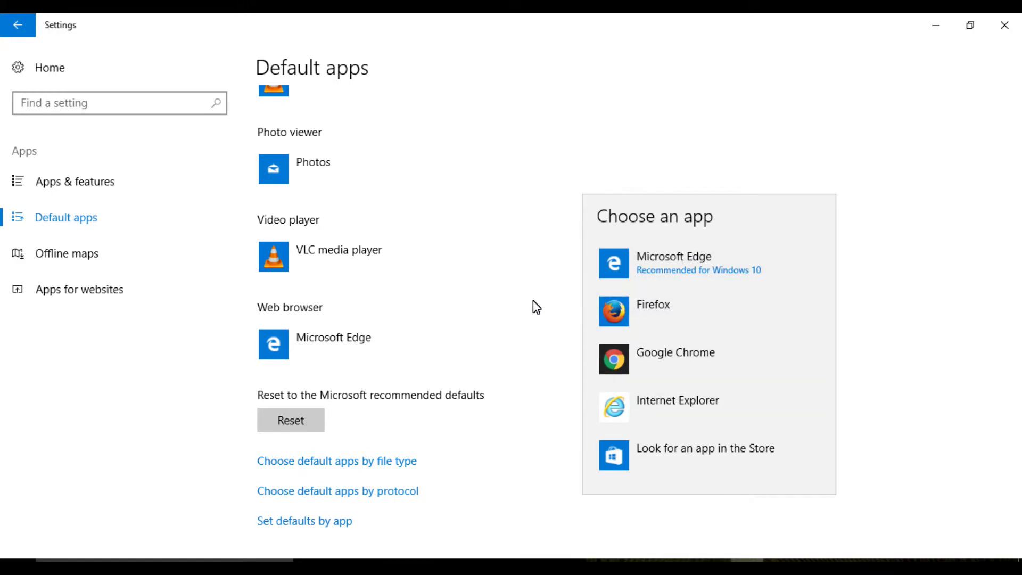
left_click(426, 309)
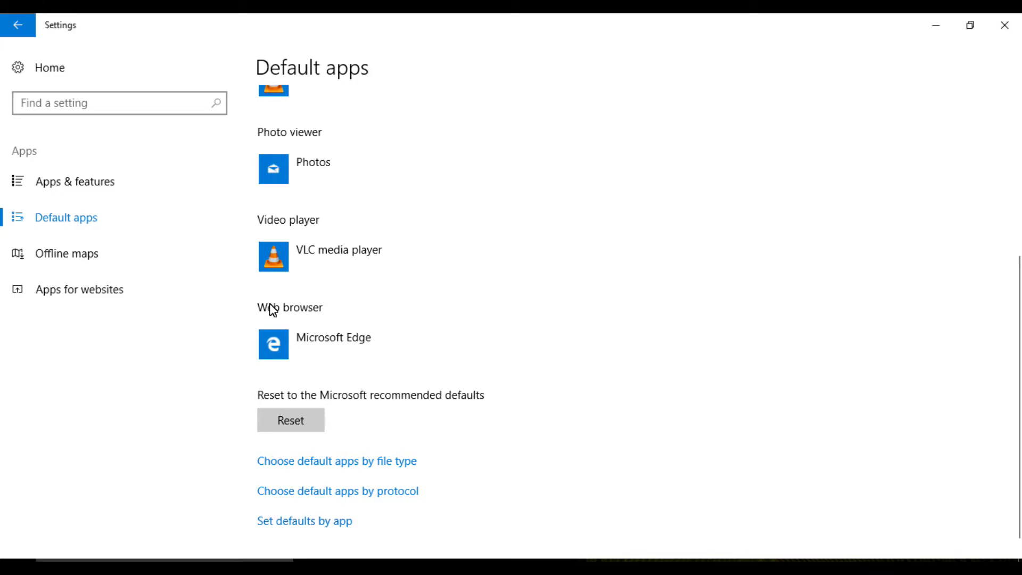
- Turn off automatic map updates in the Offline maps settings
left_click(62, 250)
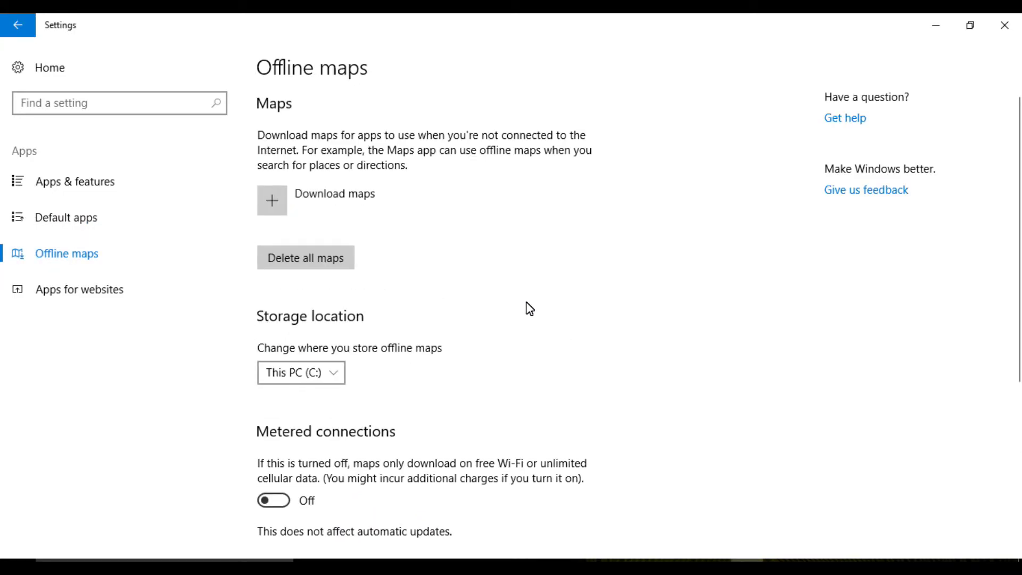
scroll(1011, 208, "down", 5)
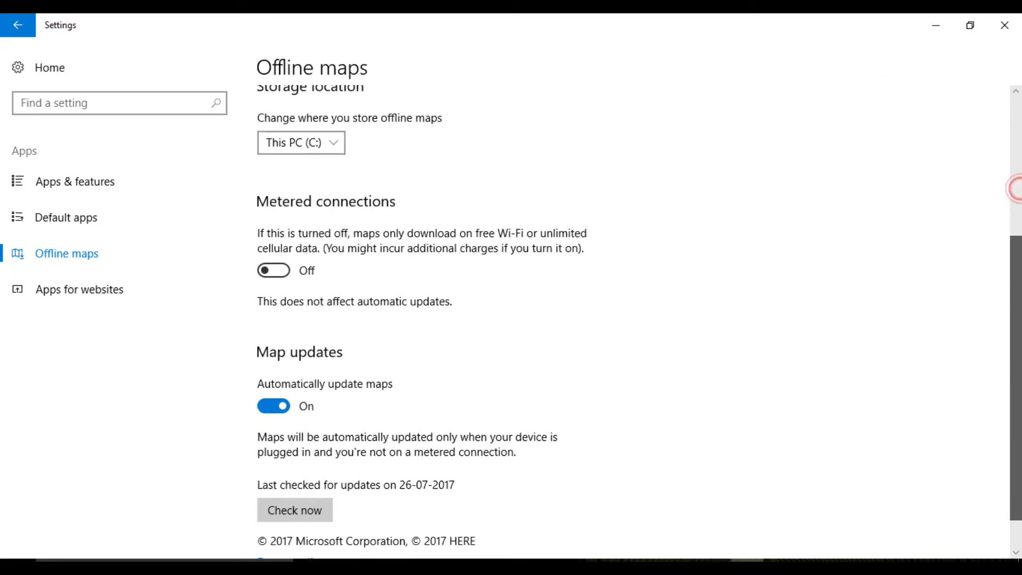
scroll(1019, 338, "down", 2)
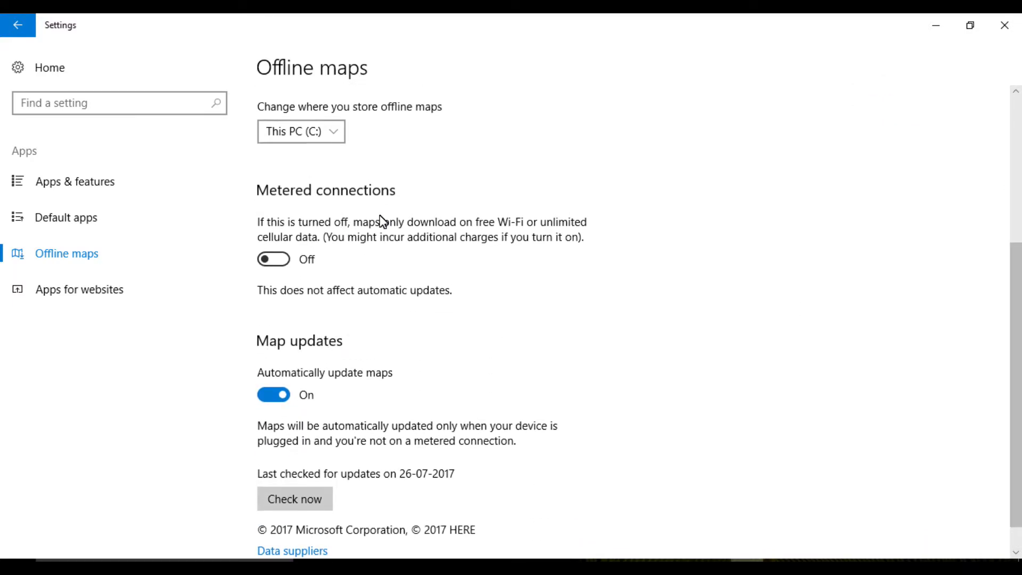
left_click(279, 395)
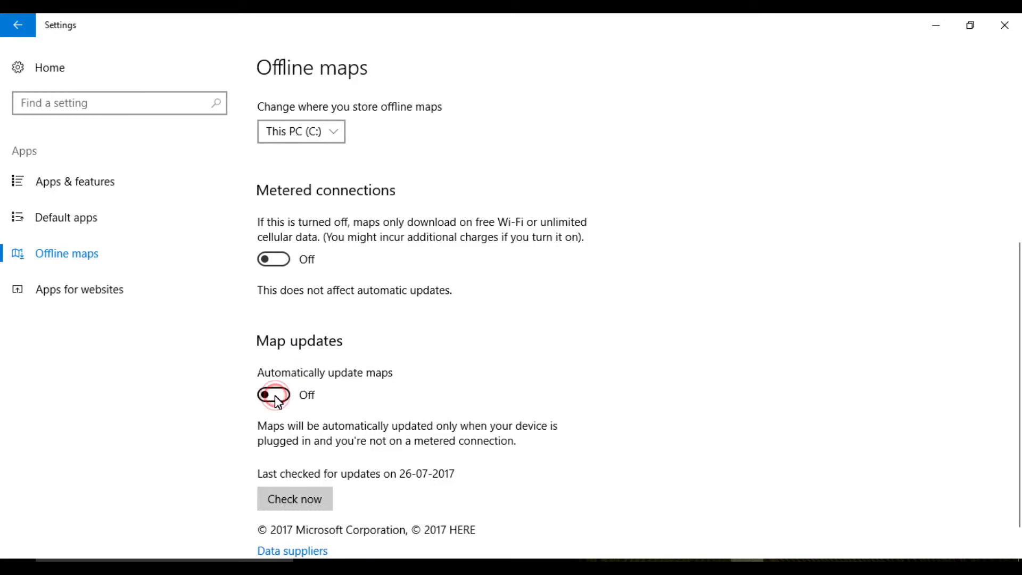
left_click(274, 397)
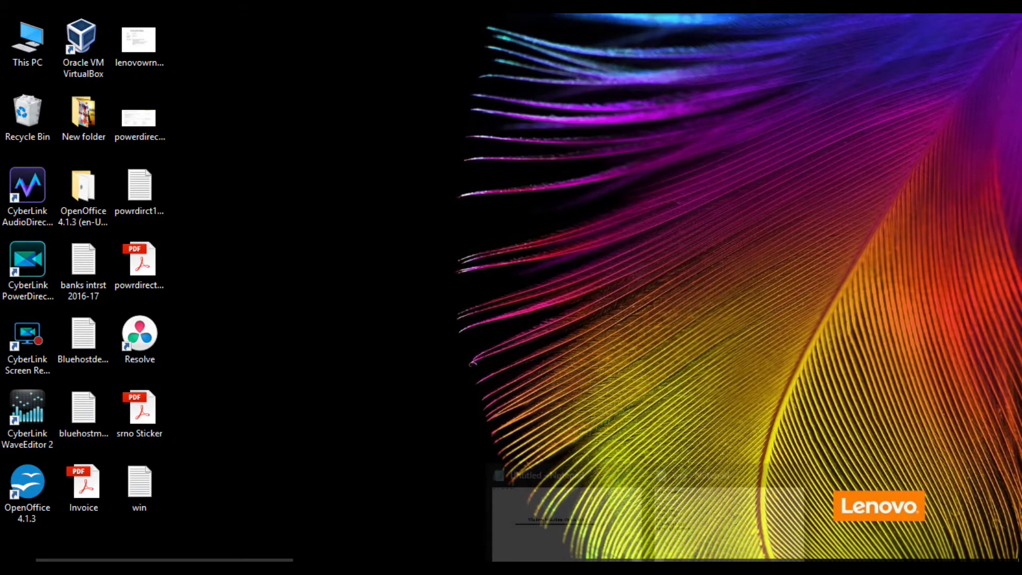
- Switch to the untitled Notepad document with the Windows 10 Settings Do's & Don't heading
left_click(566, 520)
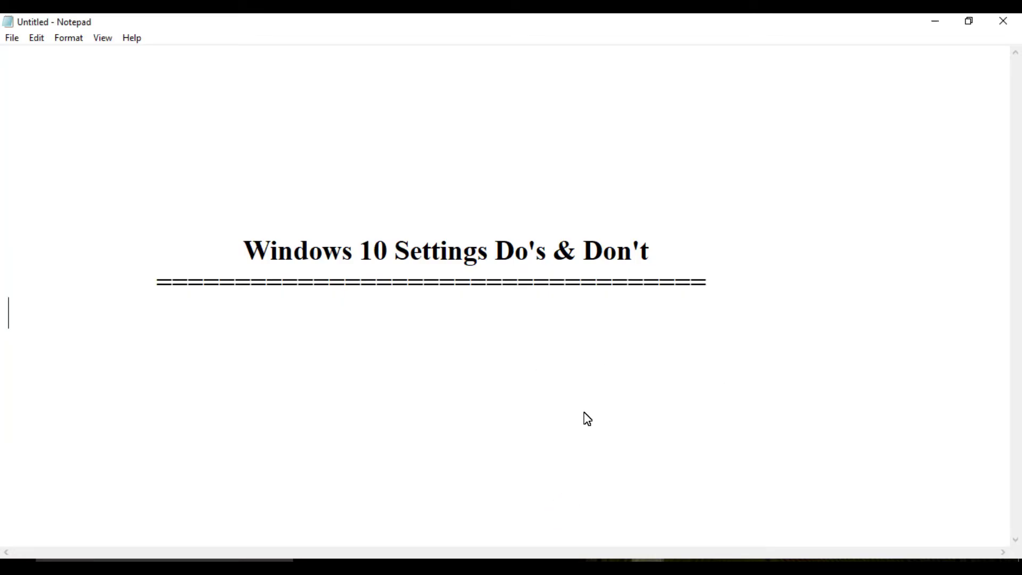